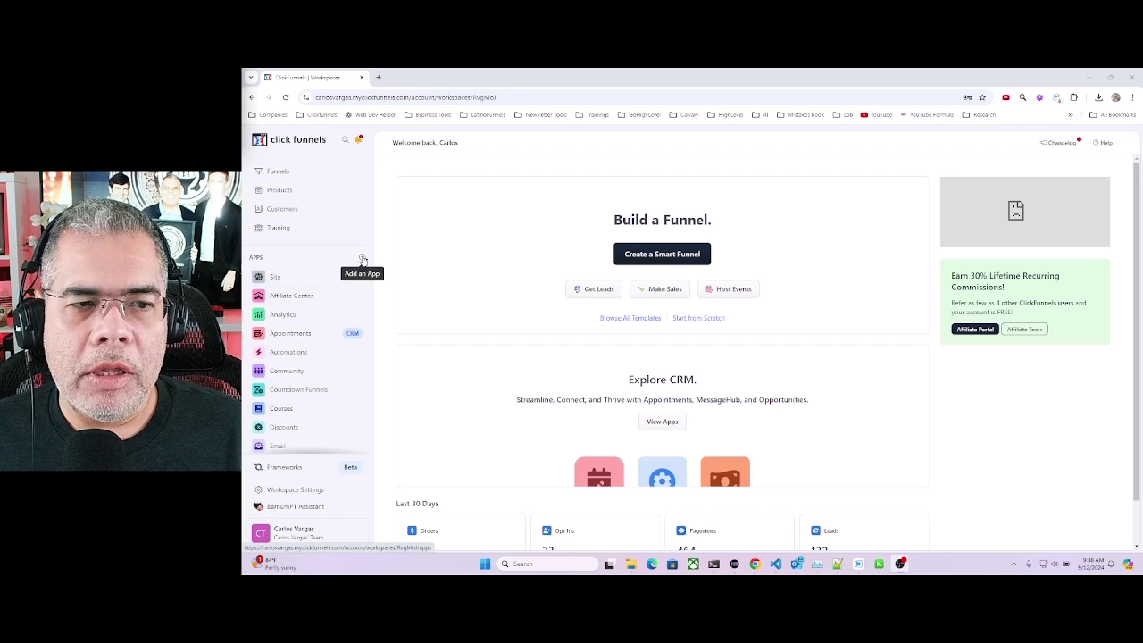
Step: Find the Affiliate Center among the workspace's available apps and open its affiliates list
{"action": "left_click", "coordinate": [363, 259]}
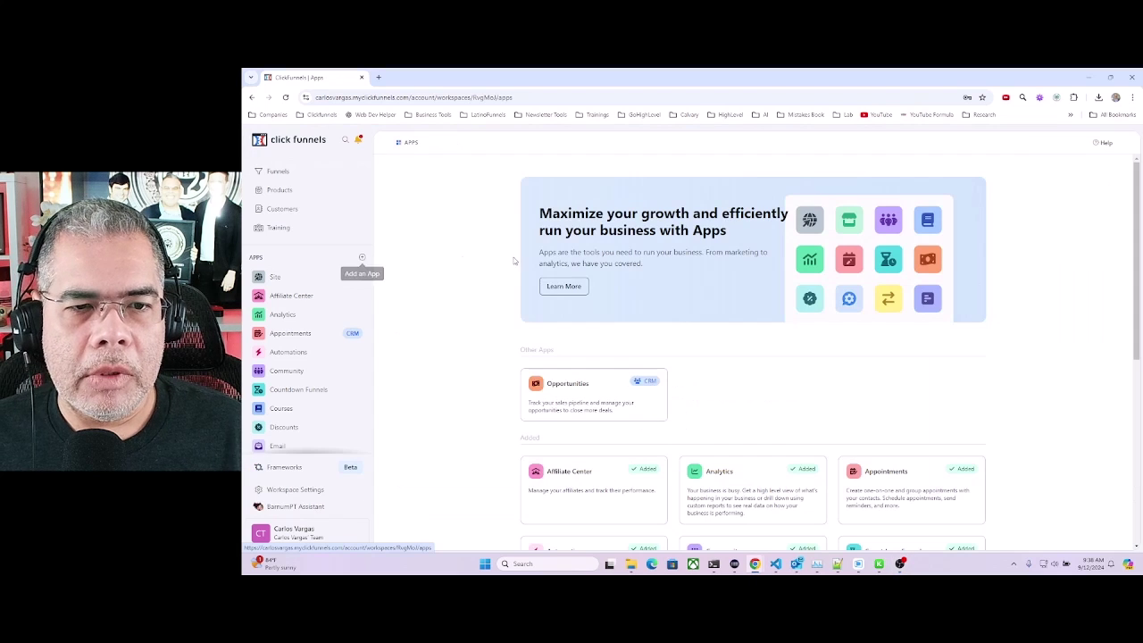
{"action": "scroll", "coordinate": [746, 377], "scroll_direction": "down", "scroll_amount": 2}
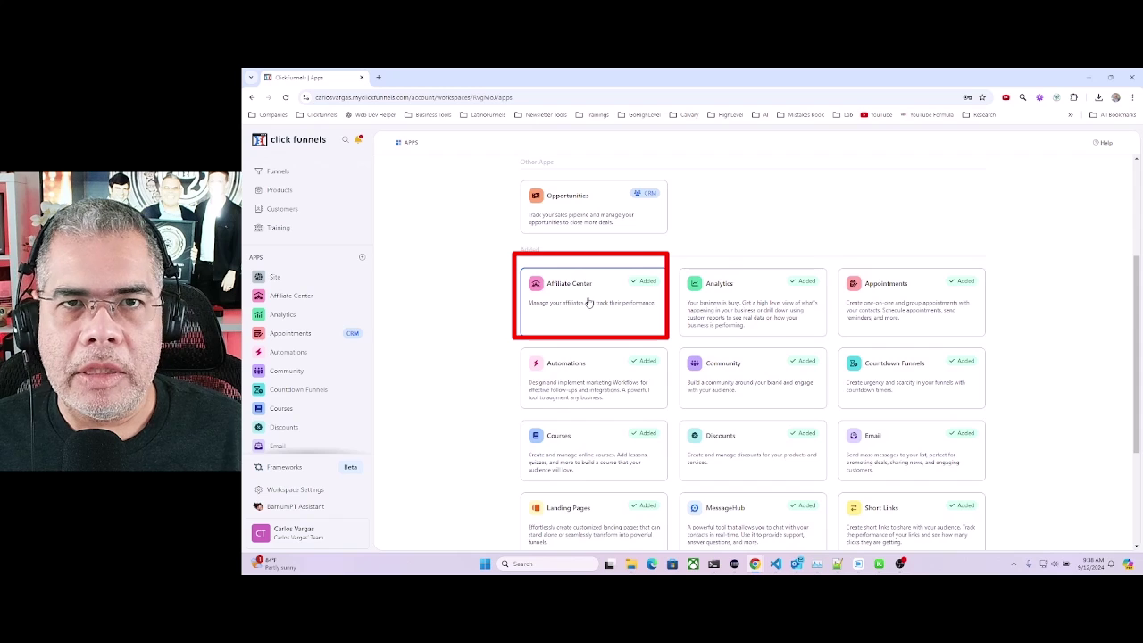
{"action": "left_click", "coordinate": [575, 298]}
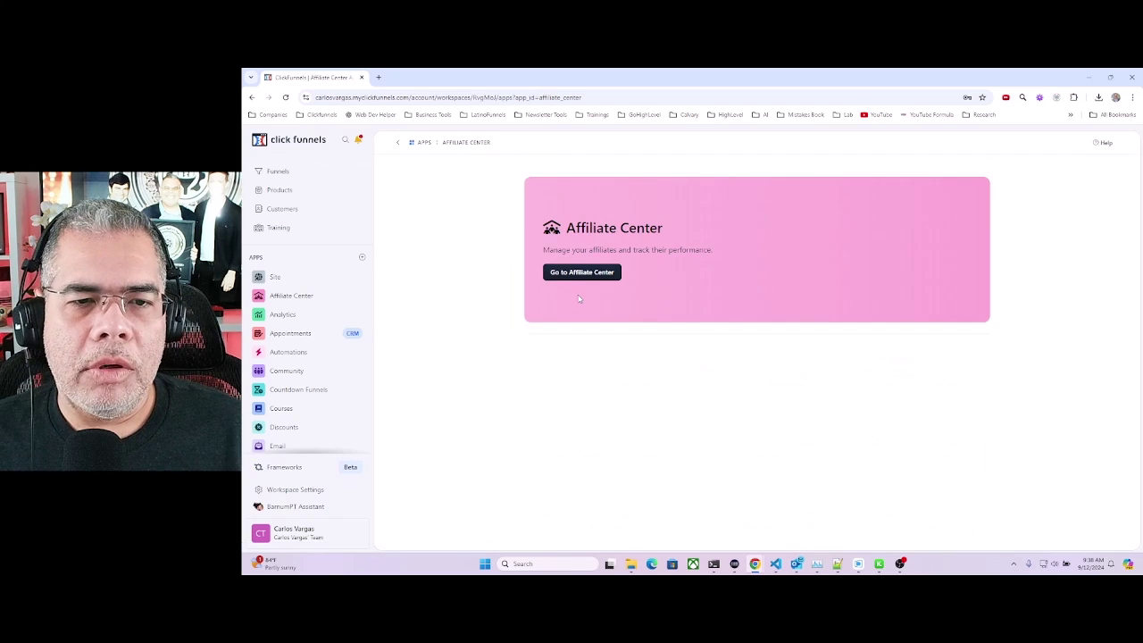
{"action": "left_click", "coordinate": [576, 276]}
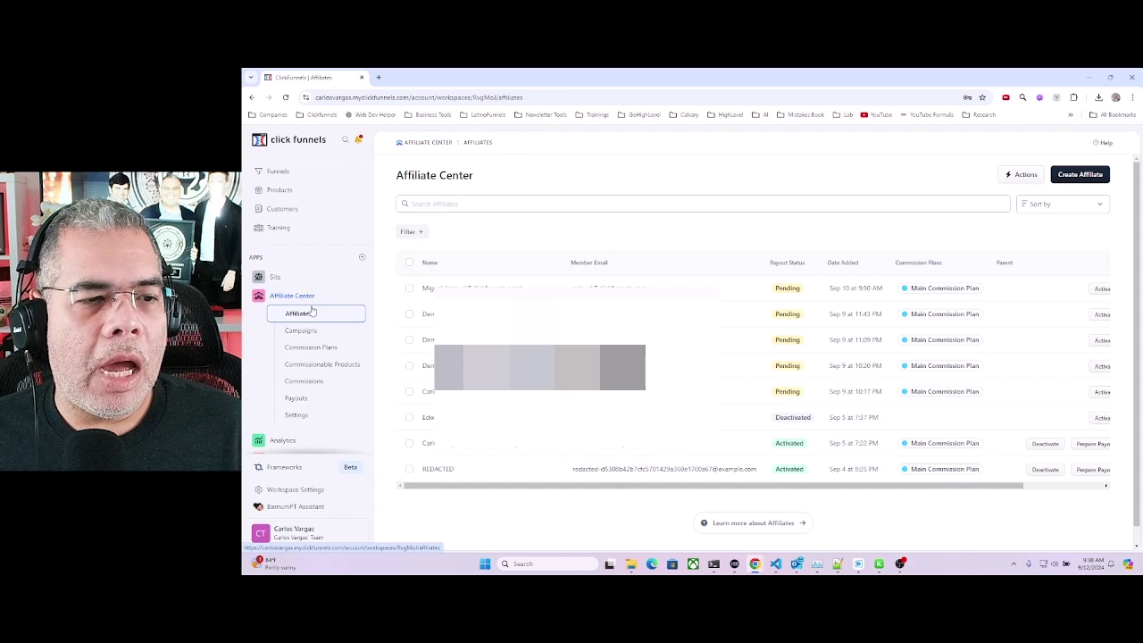
Step: Review the affiliate settings: the social share message, the workspace default commission percentages for both tiers, and the payout options
{"action": "left_click", "coordinate": [297, 416]}
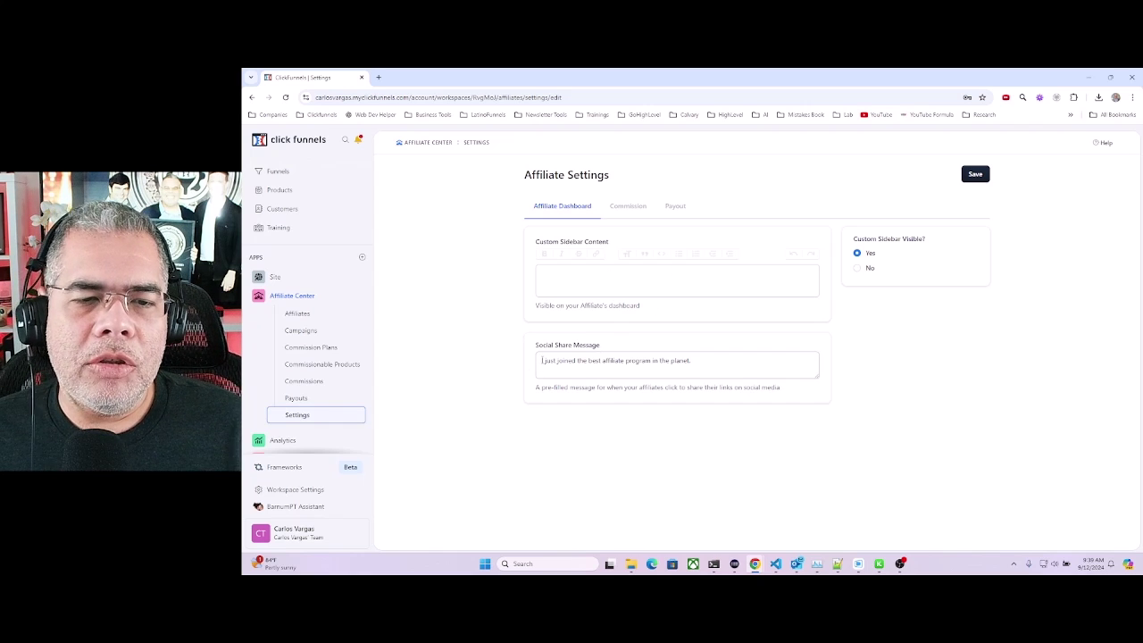
{"action": "left_click_drag", "start_coordinate": [540, 360], "coordinate": [701, 361]}
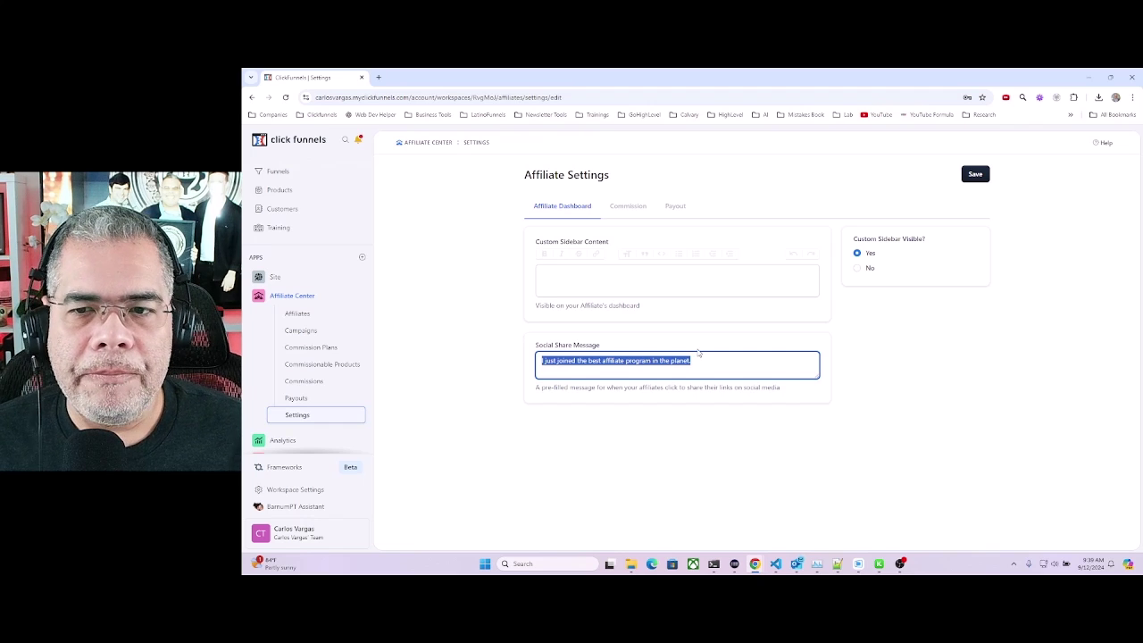
{"action": "left_click", "coordinate": [629, 207]}
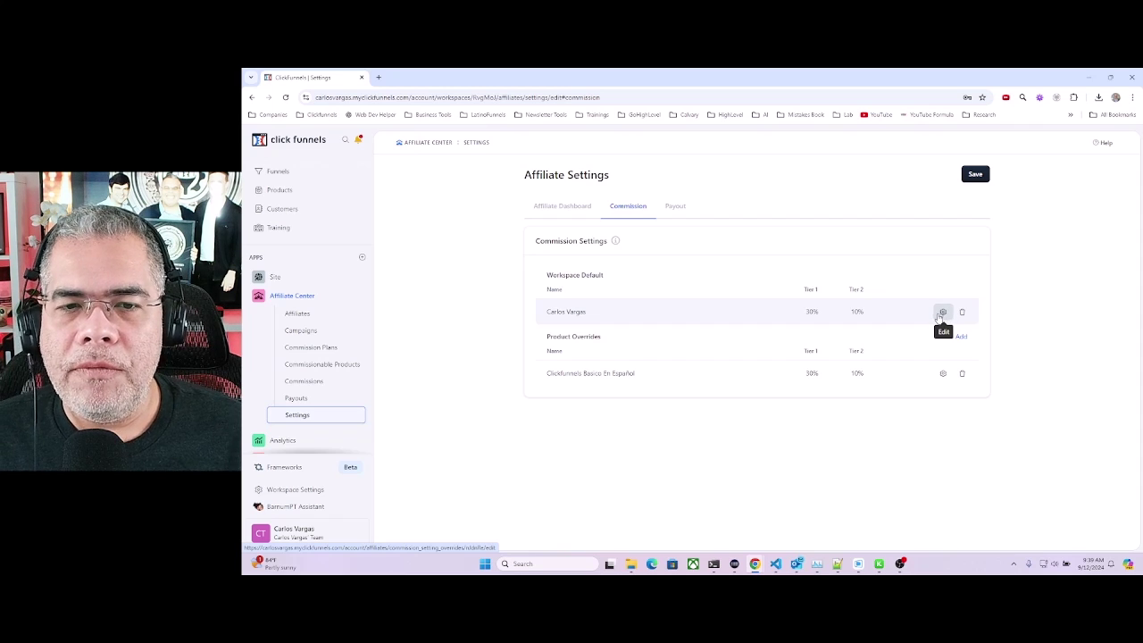
{"action": "left_click", "coordinate": [942, 312]}
{"action": "left_click", "coordinate": [959, 204]}
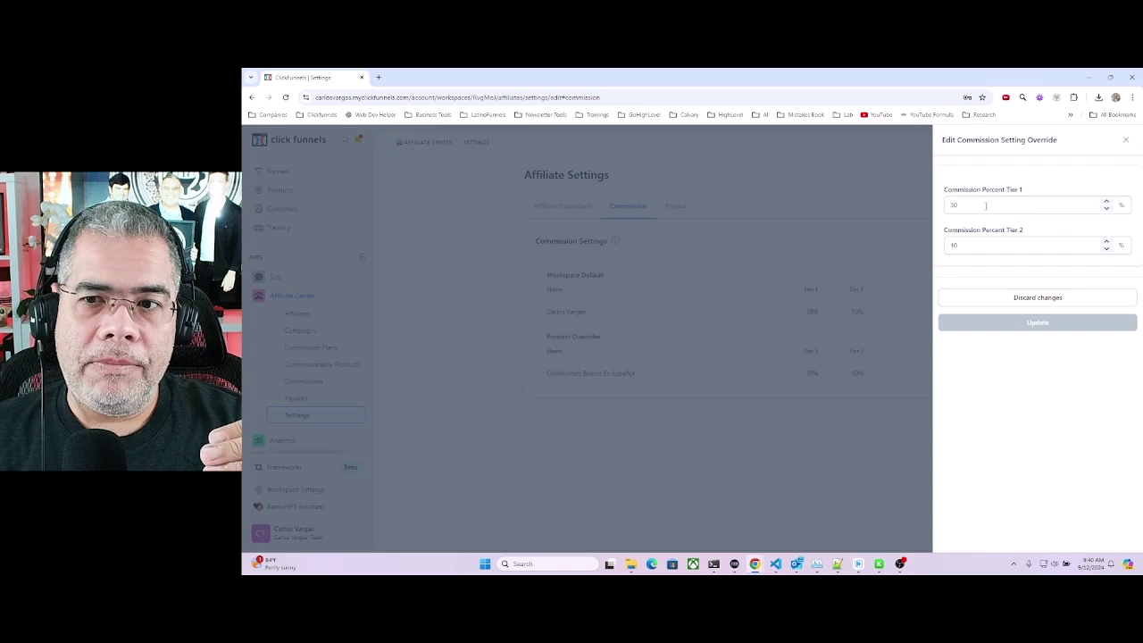
{"action": "left_click", "coordinate": [901, 267]}
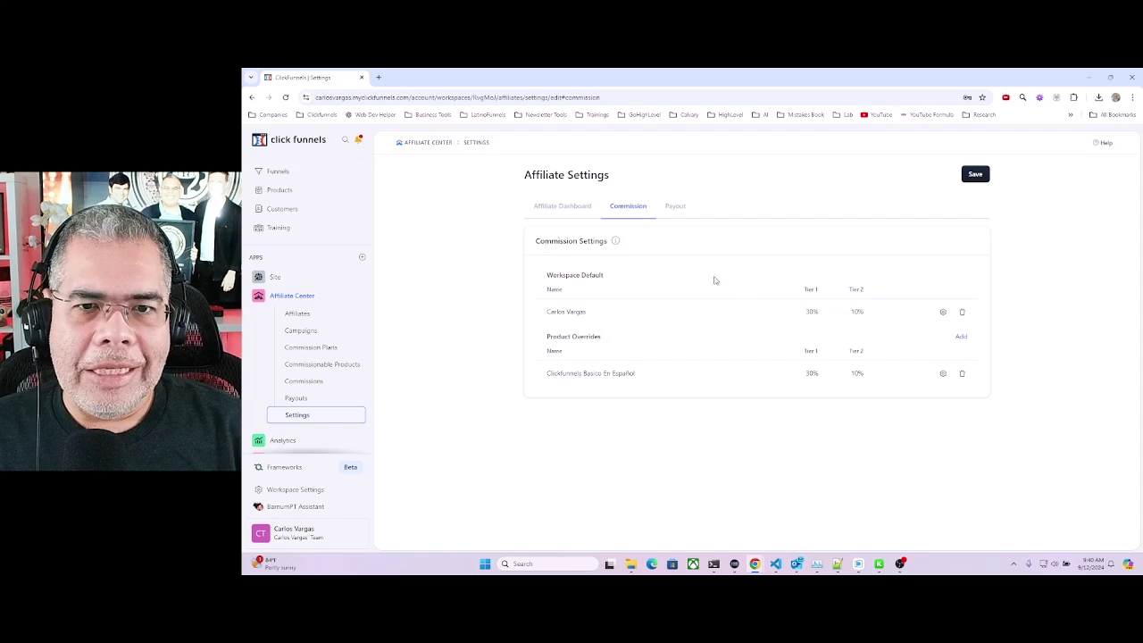
{"action": "left_click", "coordinate": [677, 206]}
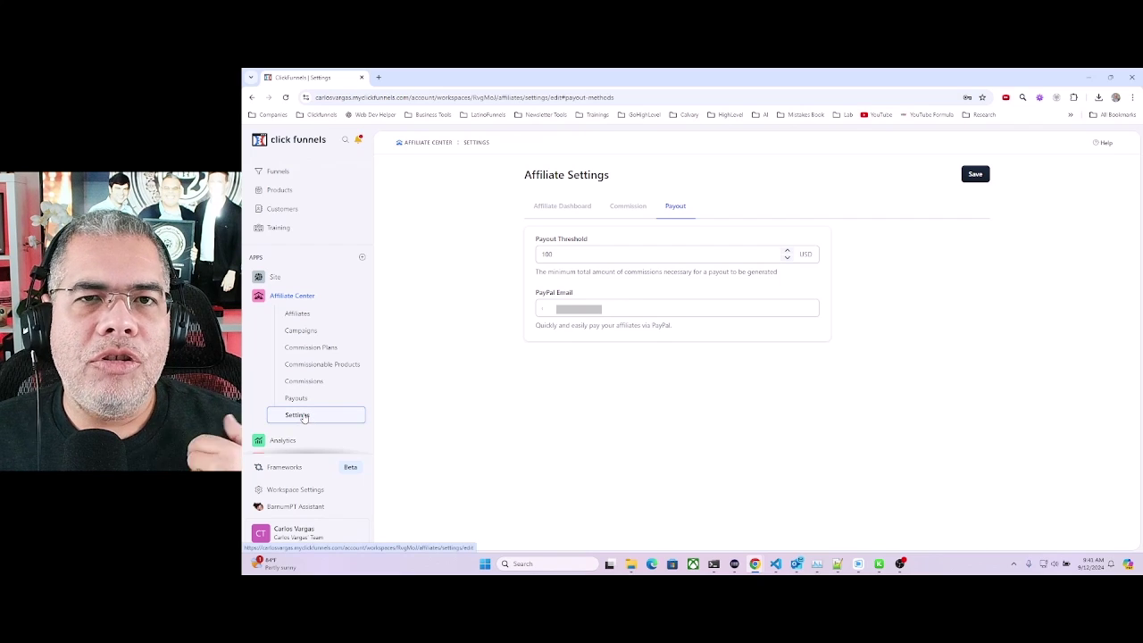
Step: Create a commission plan named "Demo Commission Plan2" with the red color and make it the workspace default
{"action": "left_click", "coordinate": [319, 349]}
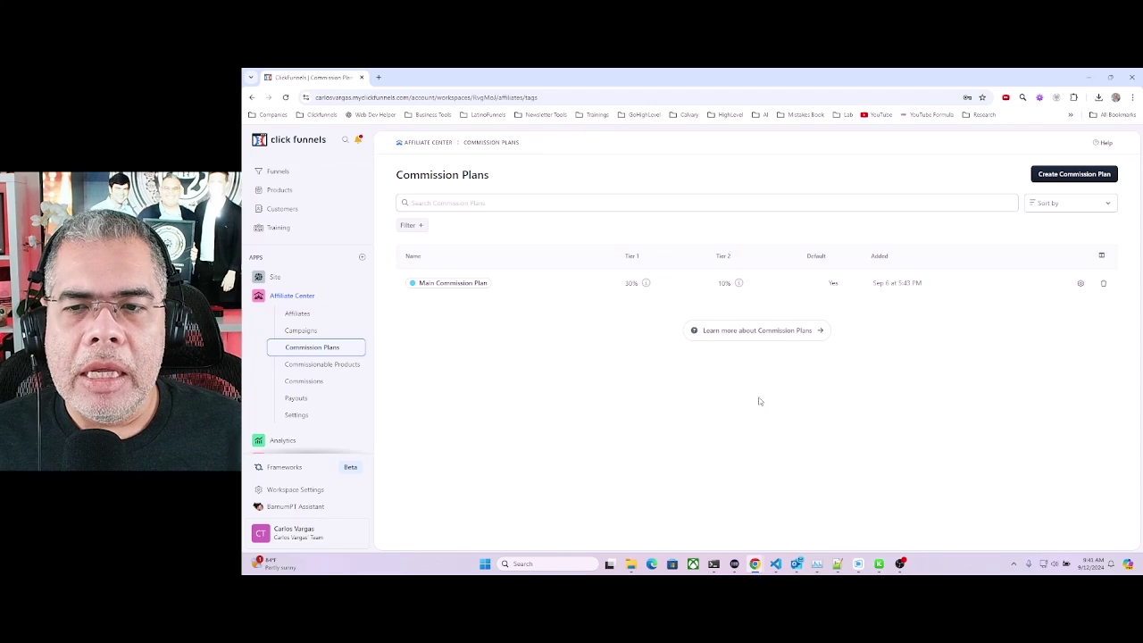
{"action": "left_click", "coordinate": [1050, 179]}
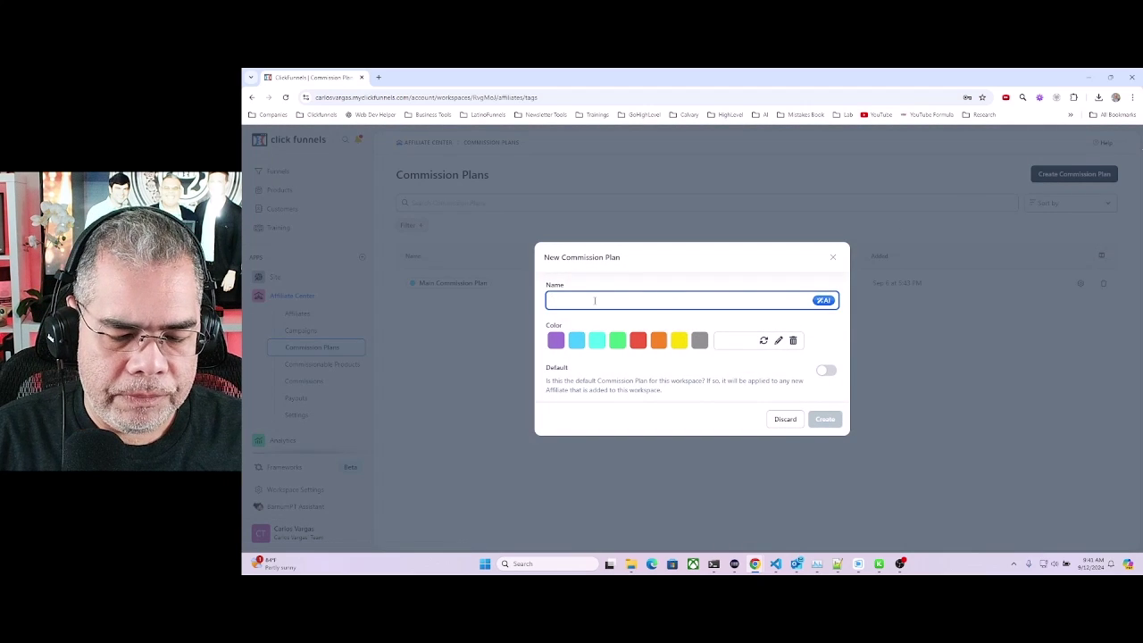
{"action": "type", "text": "Demo Commi"}
{"action": "type", "text": "ssio"}
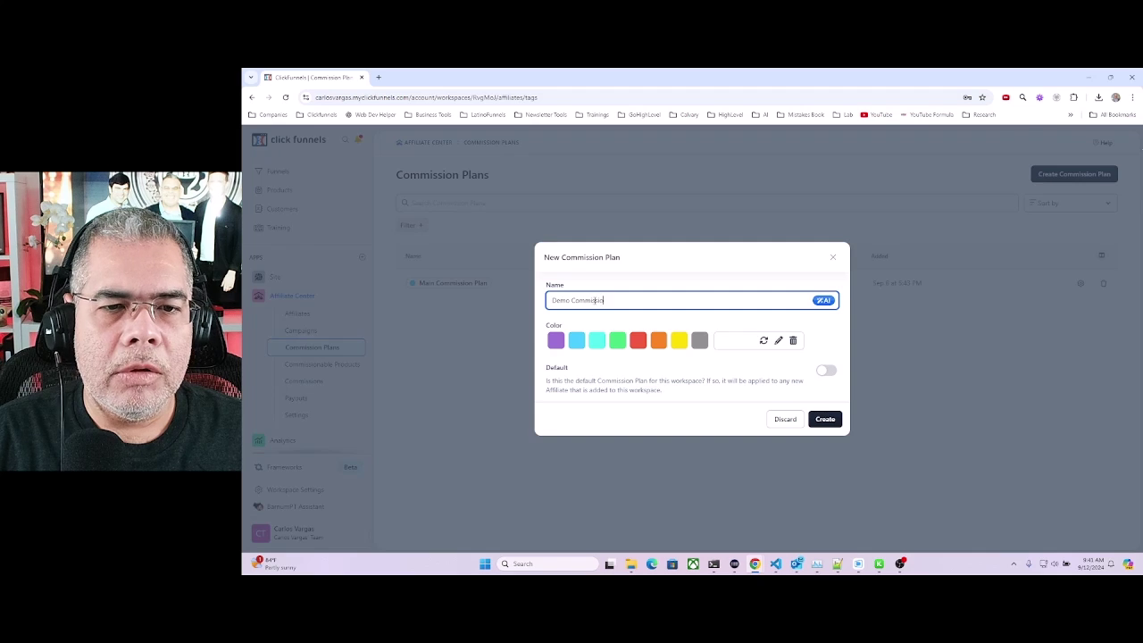
{"action": "type", "text": "n Plan"}
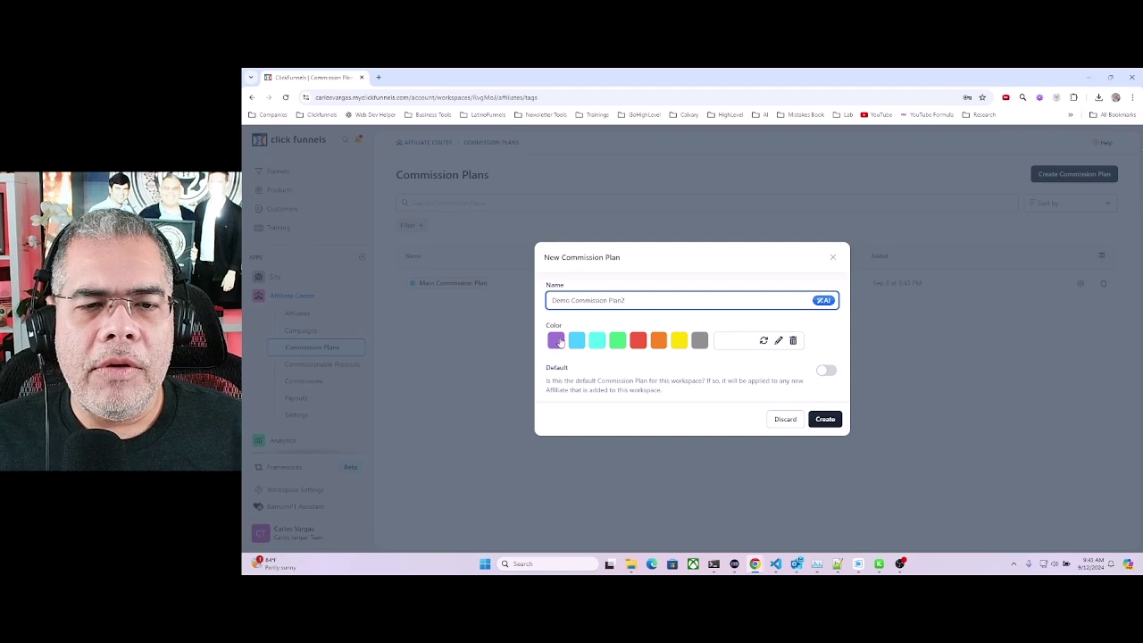
{"action": "left_click", "coordinate": [637, 341]}
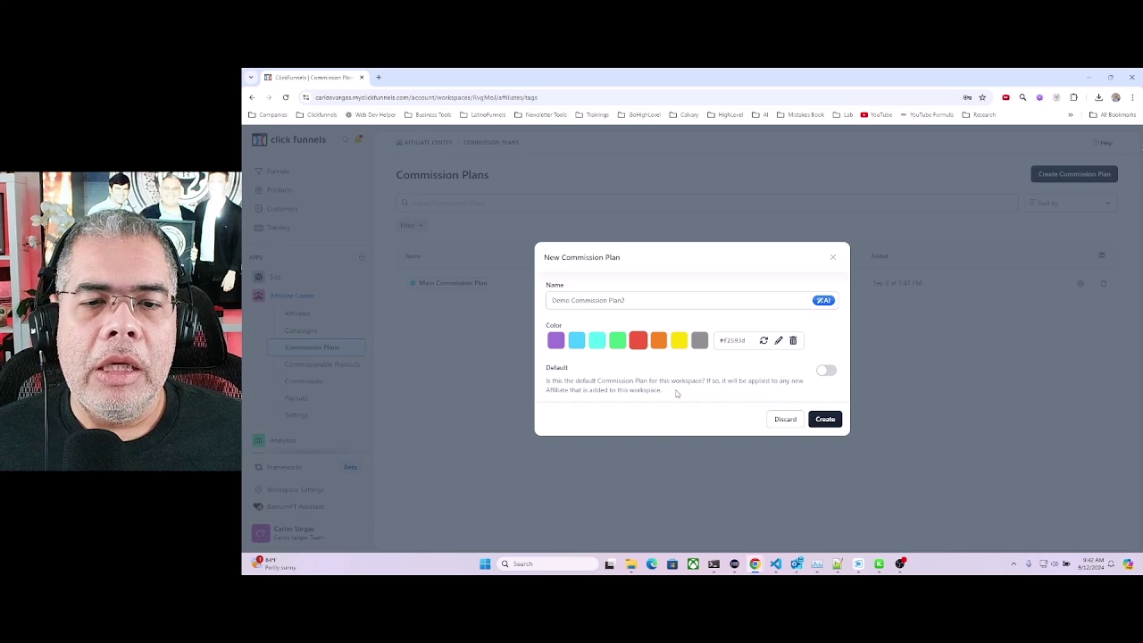
{"action": "left_click", "coordinate": [828, 372]}
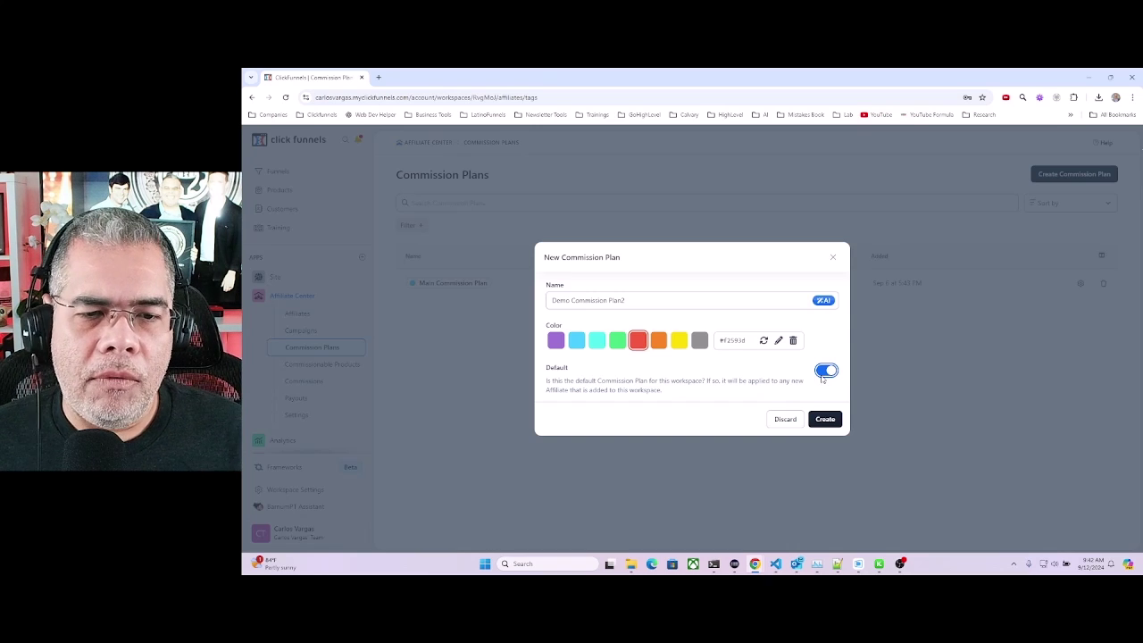
{"action": "left_click", "coordinate": [833, 422]}
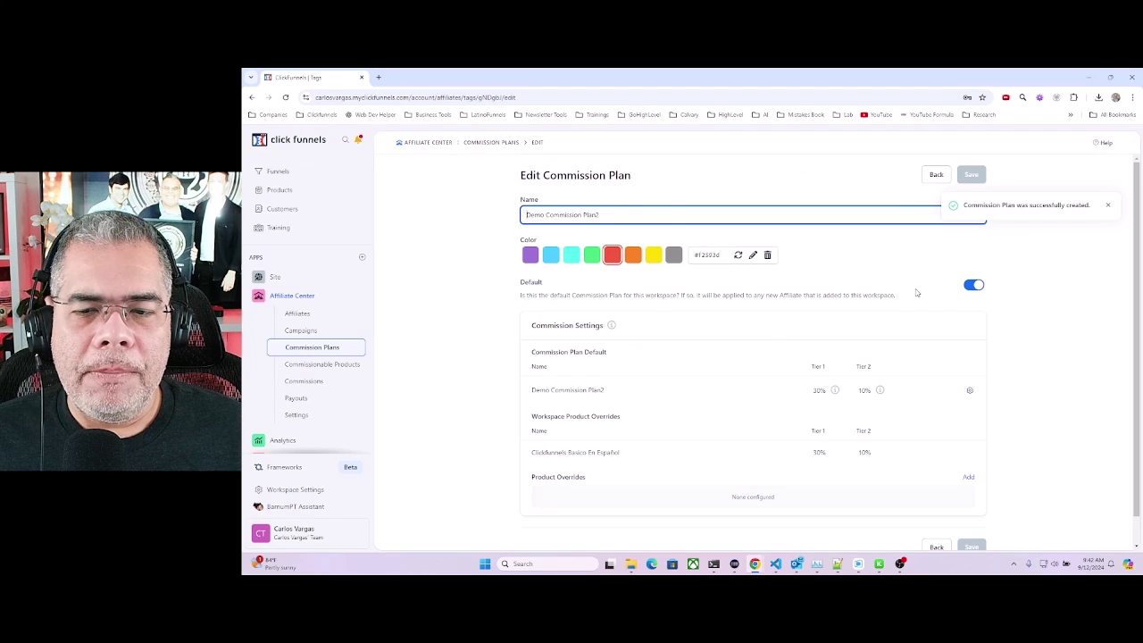
Step: Override the new plan's default commission with 20% for Tier 1 and 10% for Tier 2
{"action": "scroll", "coordinate": [912, 287], "scroll_direction": "down", "scroll_amount": 1}
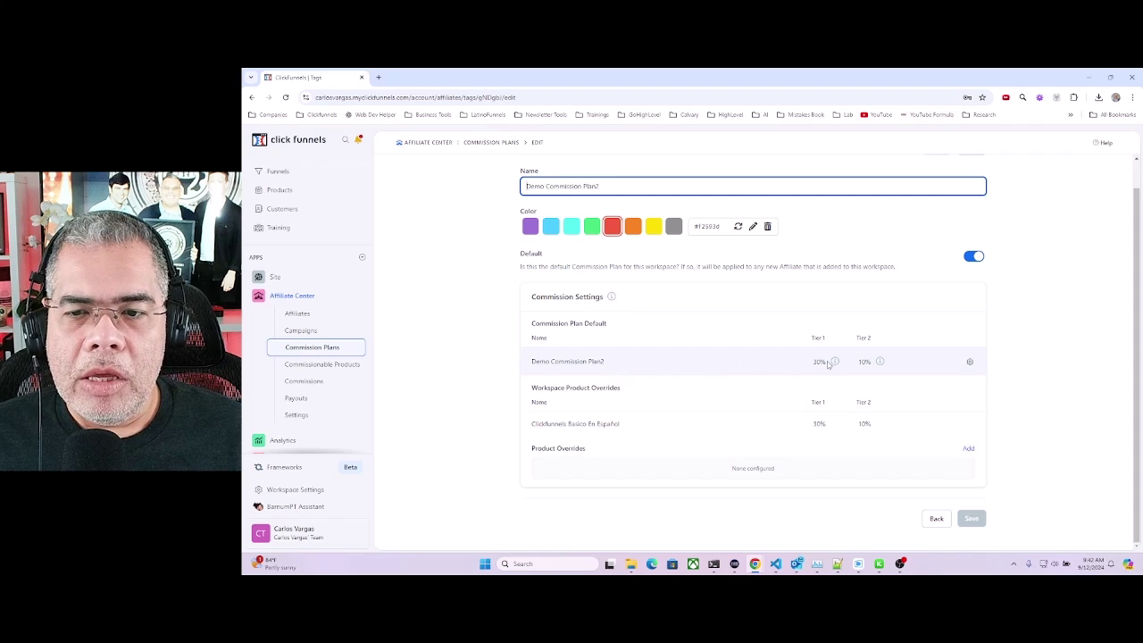
{"action": "left_click", "coordinate": [970, 362]}
{"action": "left_click", "coordinate": [986, 203]}
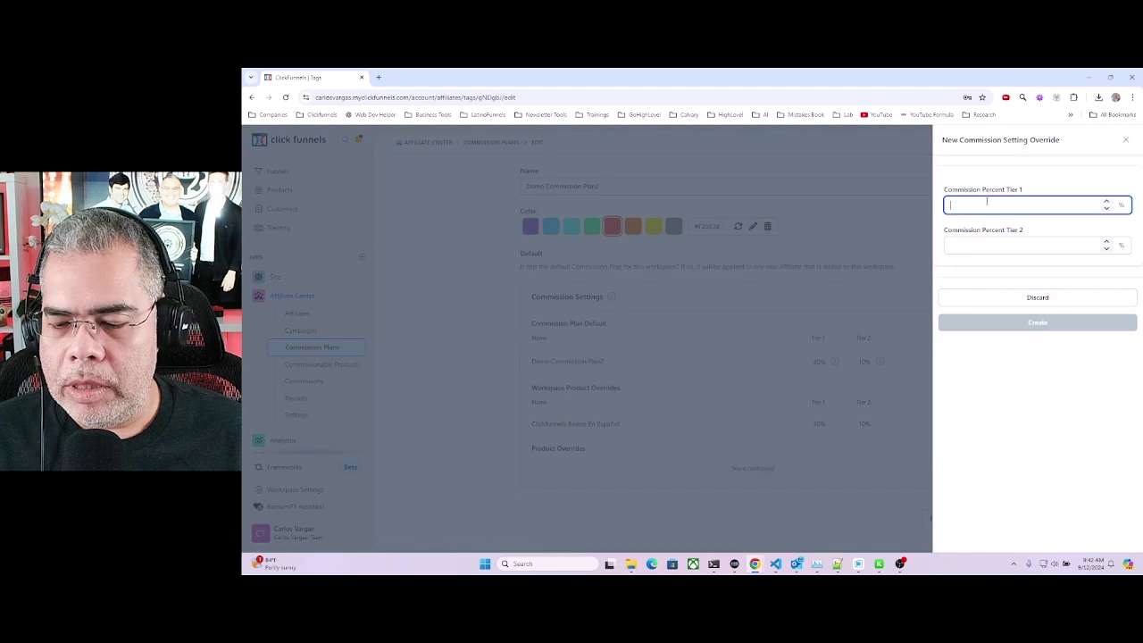
{"action": "type", "text": "20"}
{"action": "key", "text": "Tab"}
{"action": "key", "text": "Tab"}
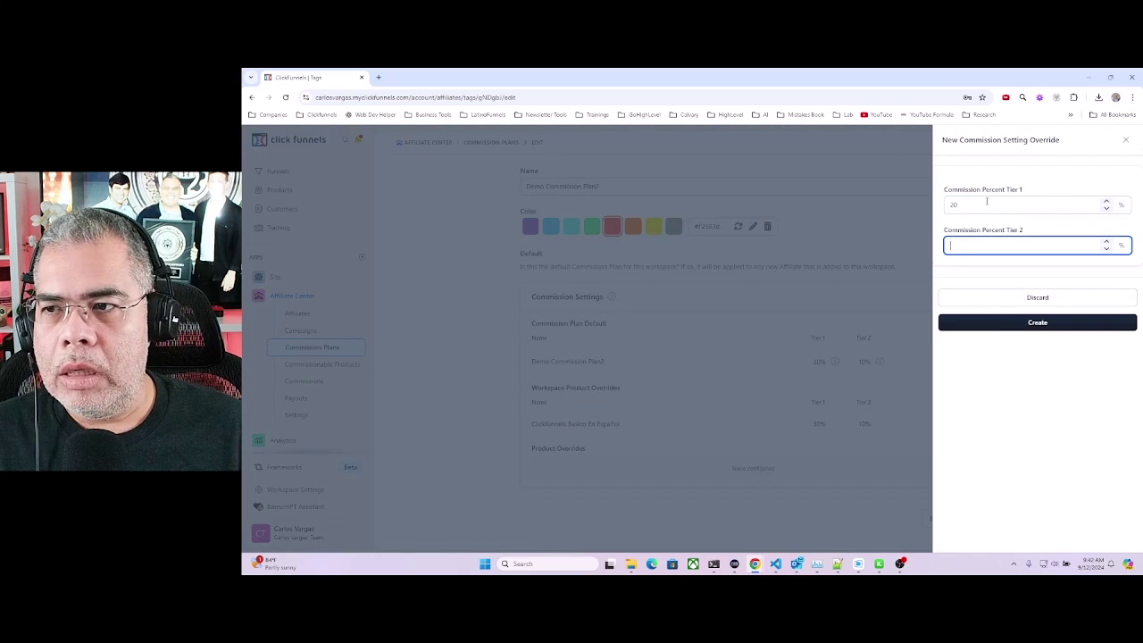
{"action": "type", "text": "10"}
{"action": "left_click", "coordinate": [1031, 325]}
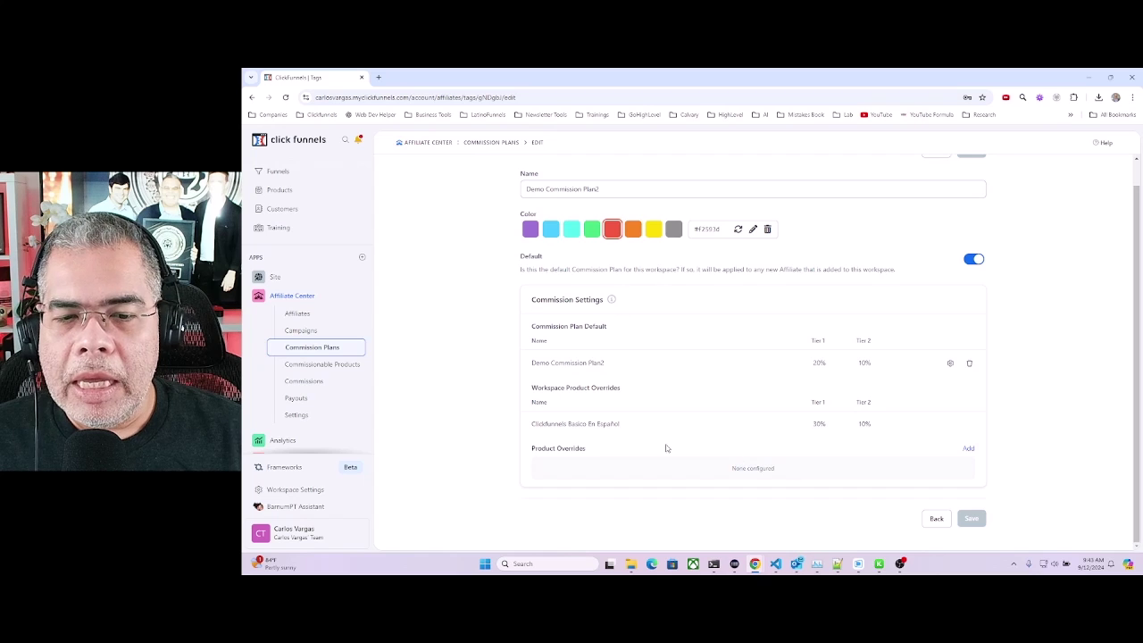
Step: Add a product override to the plan for "Beast Mode - Tshirt - Printful" with 25% for Tier 1 and 5% for Tier 2
{"action": "left_click", "coordinate": [969, 449]}
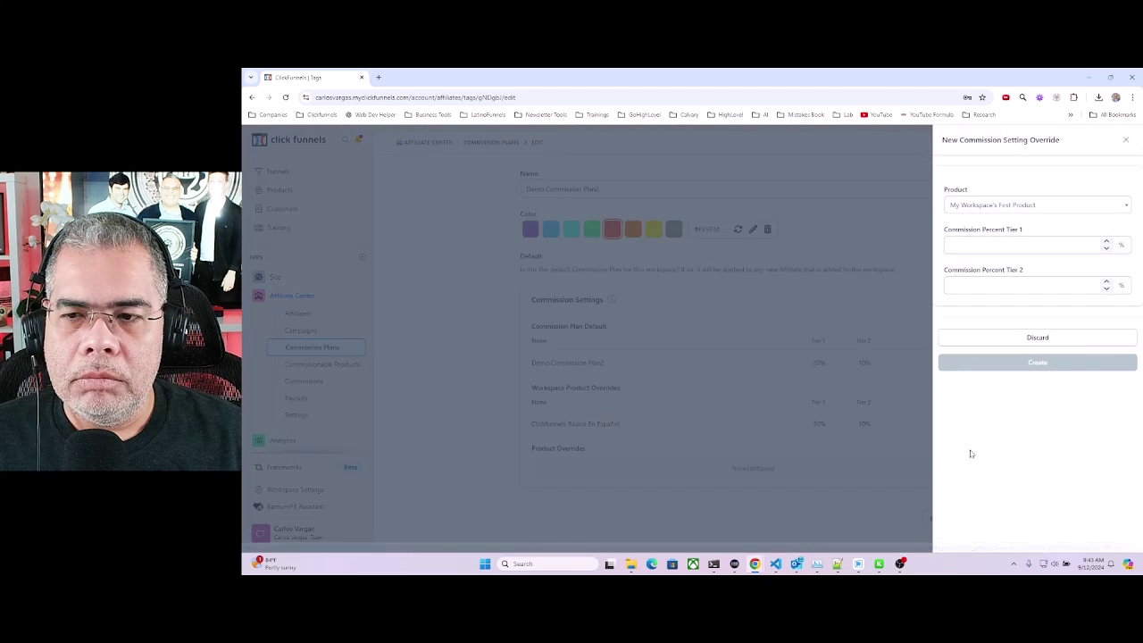
{"action": "left_click", "coordinate": [1039, 208]}
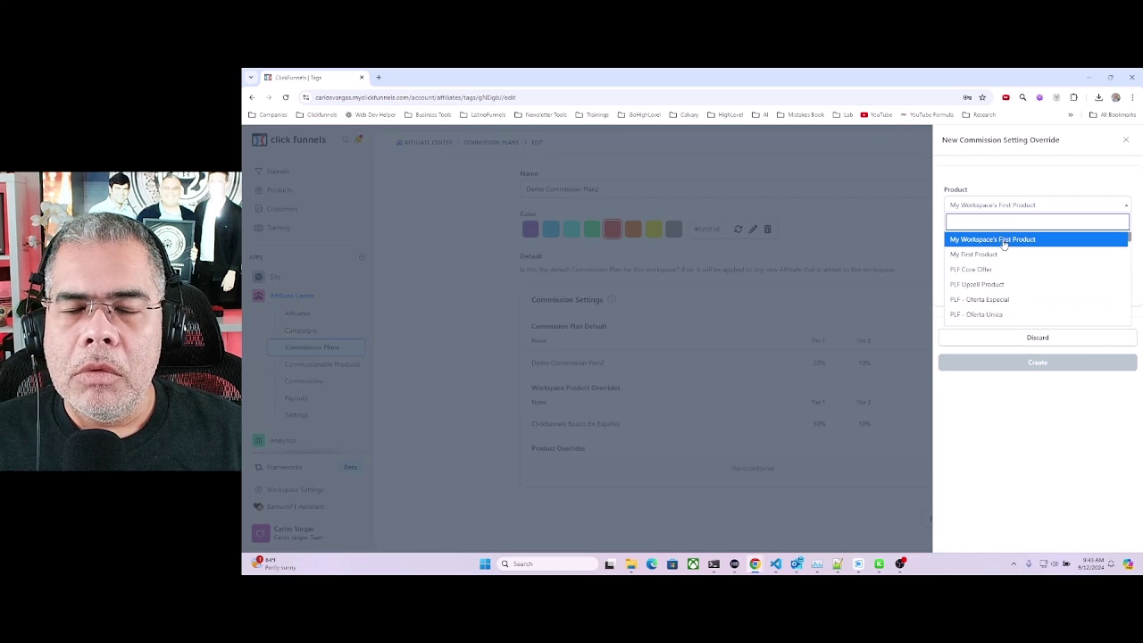
{"action": "type", "text": "tshi"}
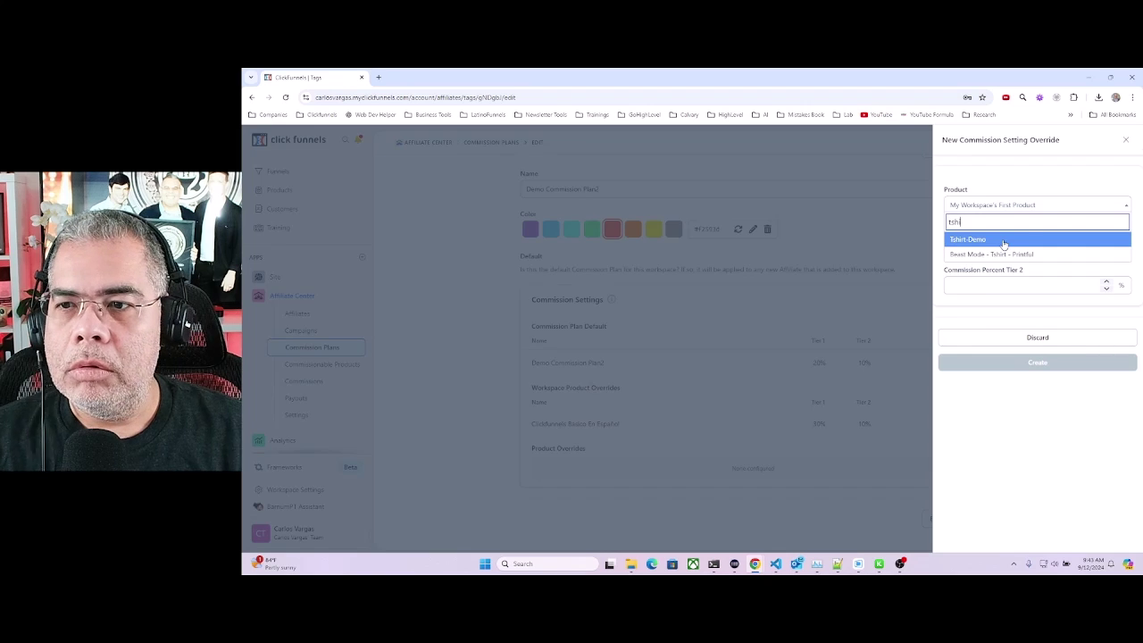
{"action": "left_click", "coordinate": [1003, 255]}
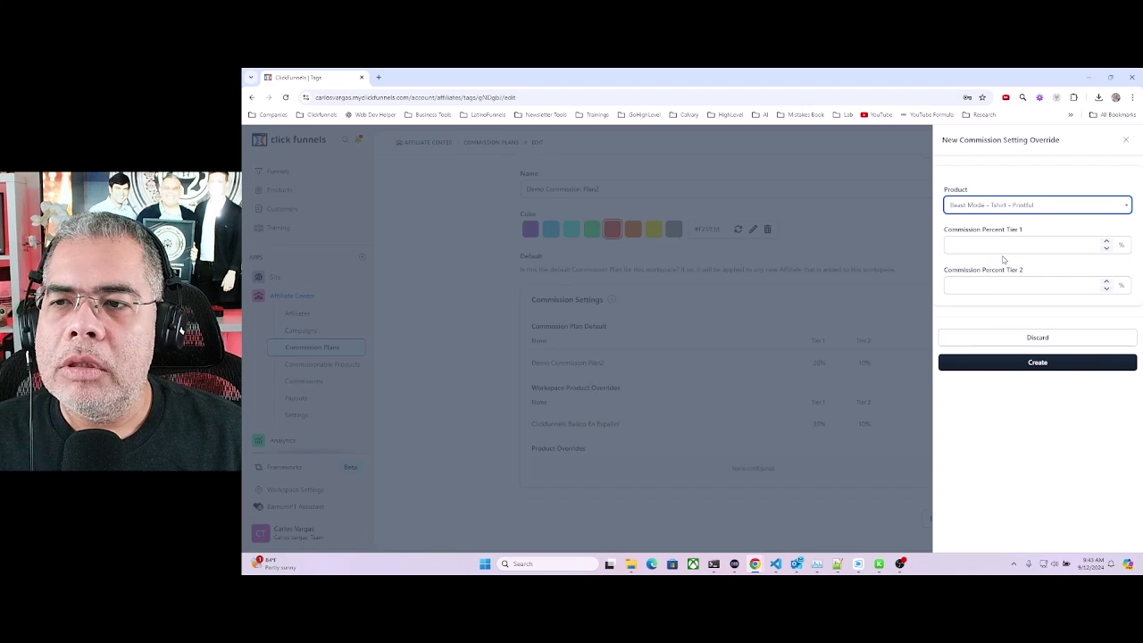
{"action": "left_click", "coordinate": [982, 243]}
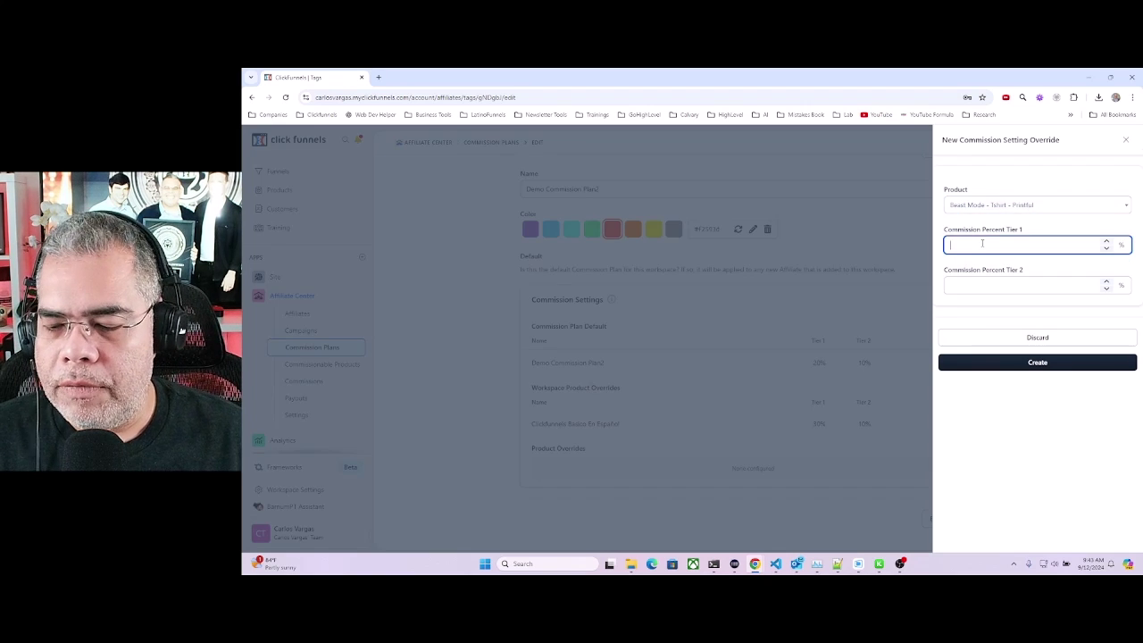
{"action": "key", "text": "Tab"}
{"action": "key", "text": "Tab"}
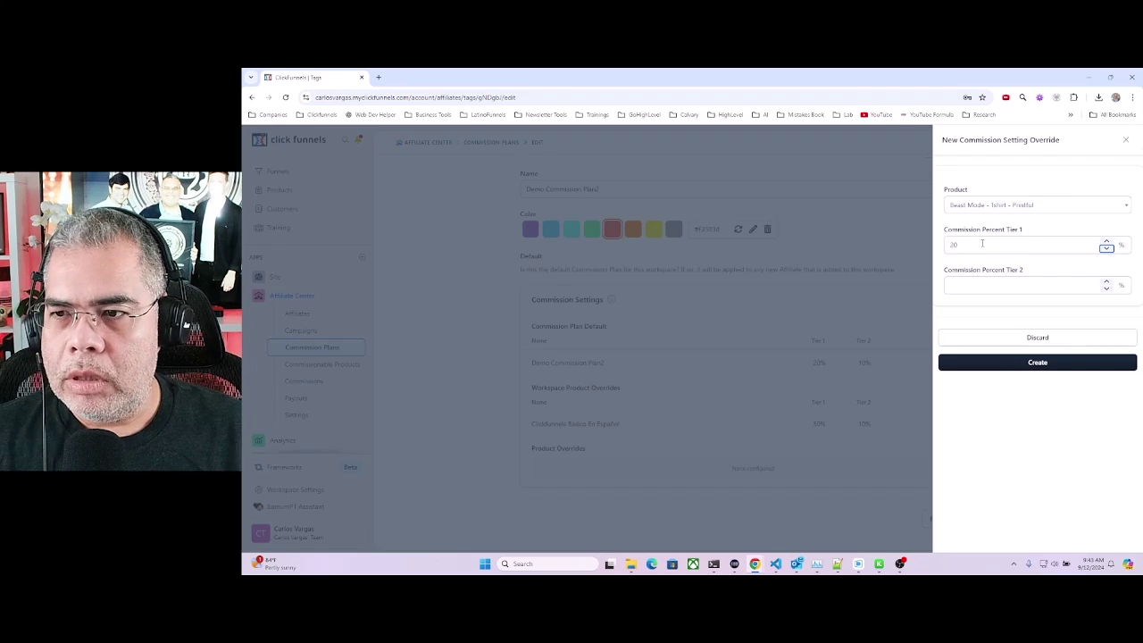
{"action": "left_click", "coordinate": [982, 242]}
{"action": "key", "text": "BackSpace"}
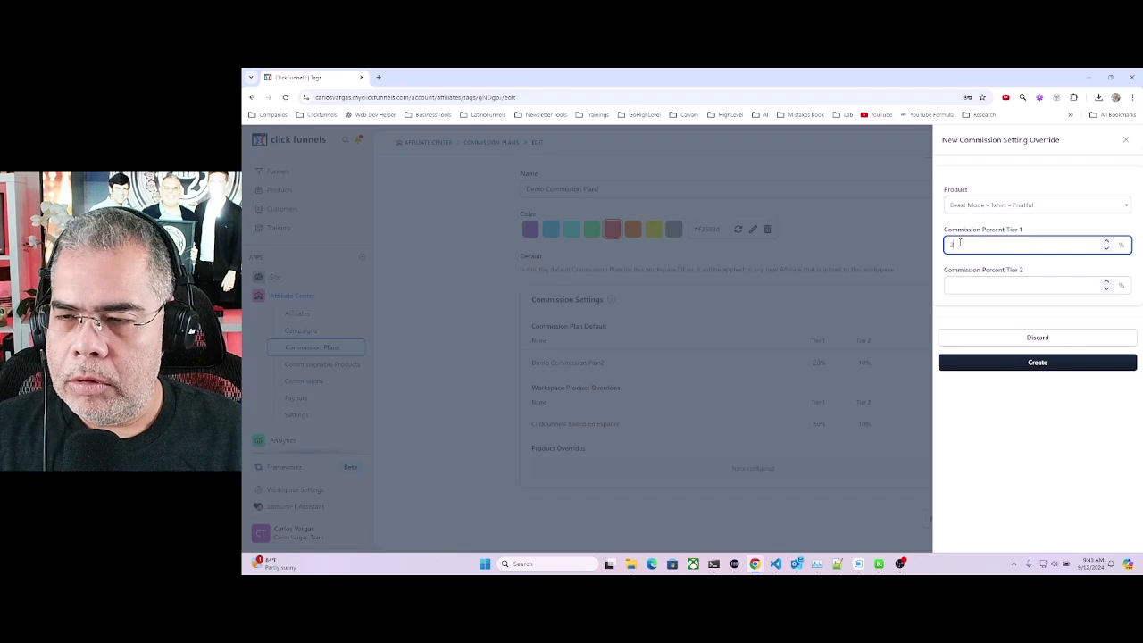
{"action": "left_click", "coordinate": [964, 285]}
{"action": "type", "text": "5"}
{"action": "left_click", "coordinate": [1018, 366]}
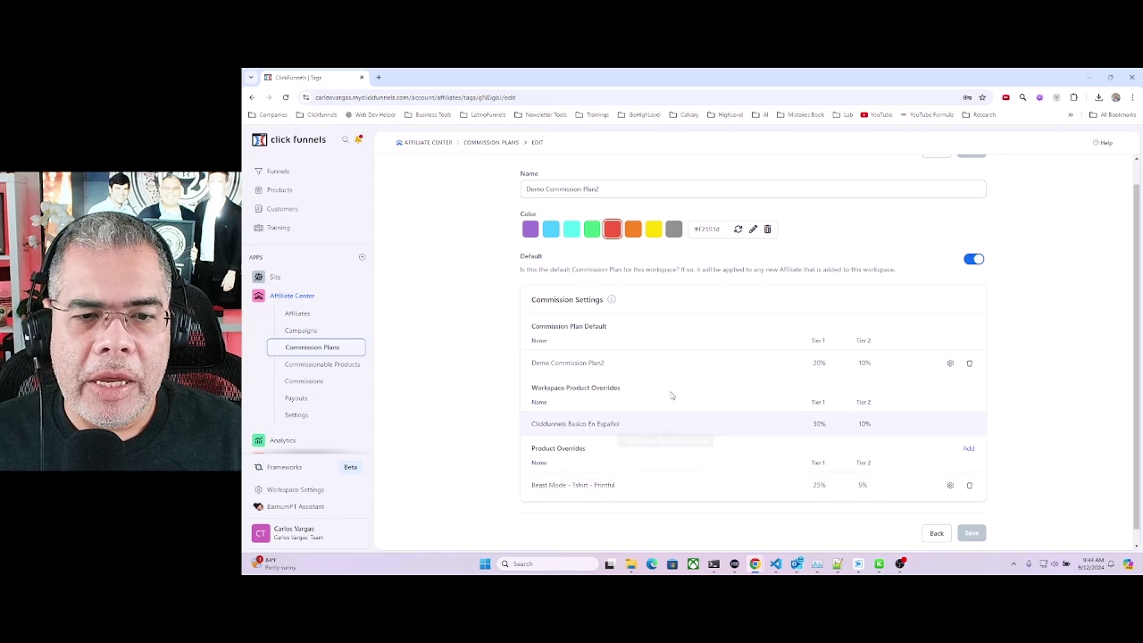
Step: Examine the commissionable products list for each product's default tier percentages and commission plan overrides
{"action": "scroll", "coordinate": [604, 412], "scroll_direction": "up", "scroll_amount": 1}
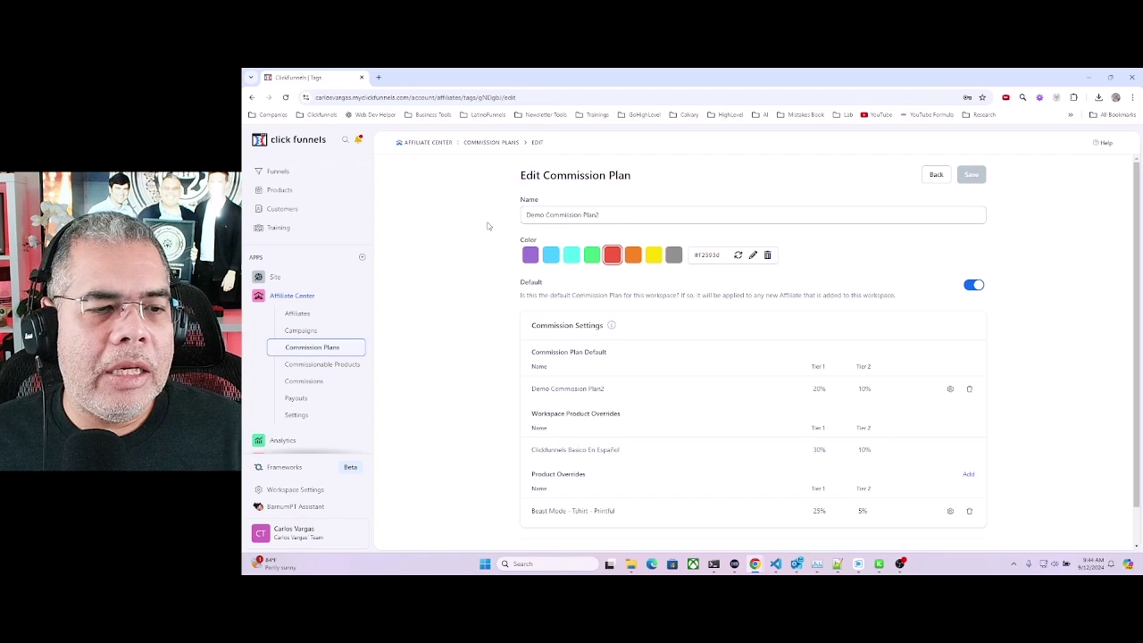
{"action": "left_click", "coordinate": [312, 366]}
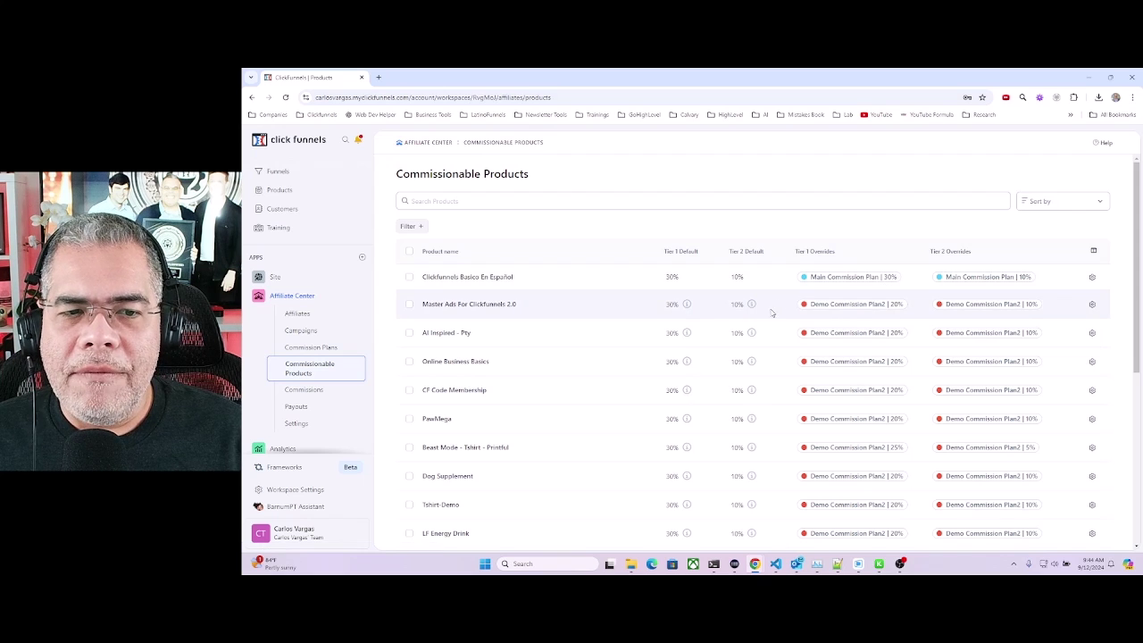
{"action": "scroll", "coordinate": [775, 327], "scroll_direction": "down", "scroll_amount": 1}
{"action": "scroll", "coordinate": [775, 327], "scroll_direction": "down", "scroll_amount": 5}
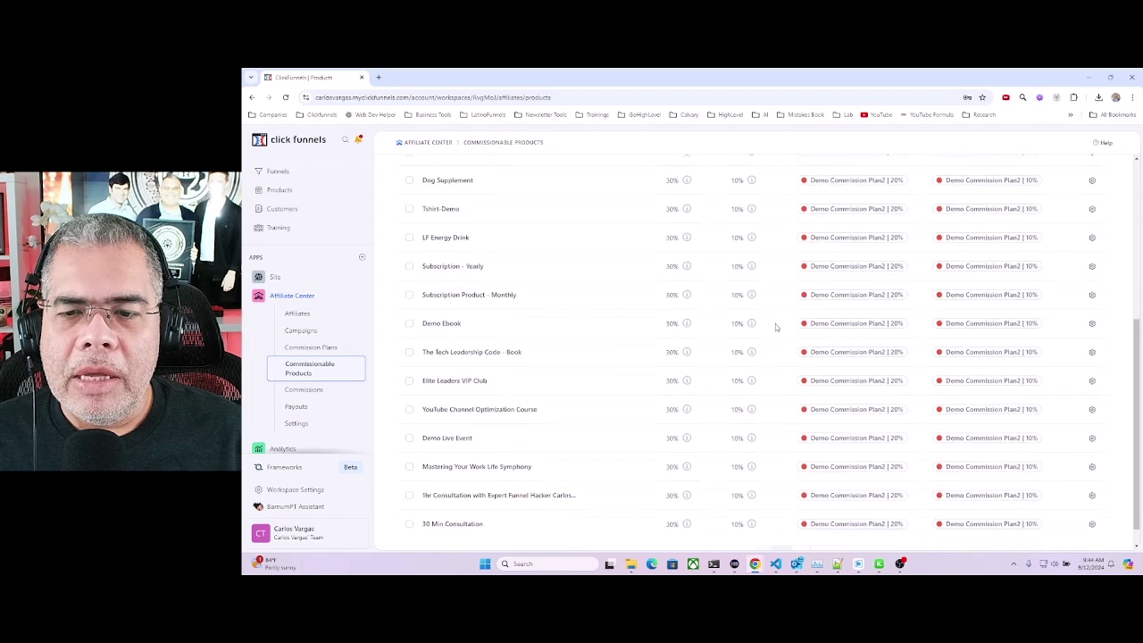
{"action": "scroll", "coordinate": [774, 327], "scroll_direction": "up", "scroll_amount": 5}
{"action": "scroll", "coordinate": [775, 327], "scroll_direction": "up", "scroll_amount": 2}
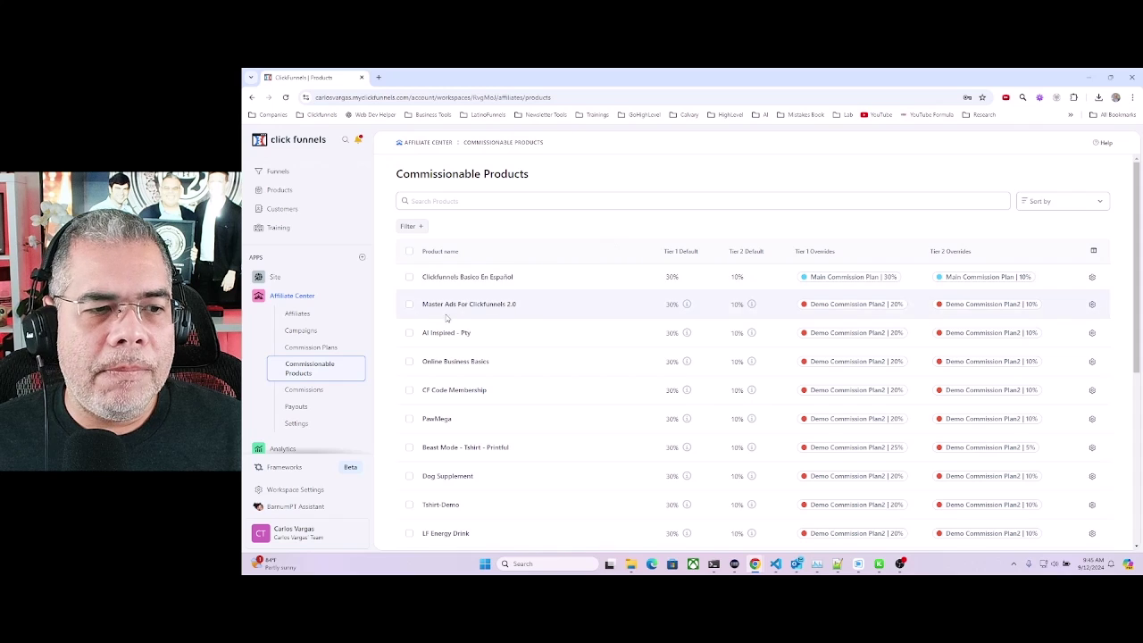
Step: Open the "Clickfunnels En Español" affiliate campaign for editing
{"action": "left_click", "coordinate": [299, 332]}
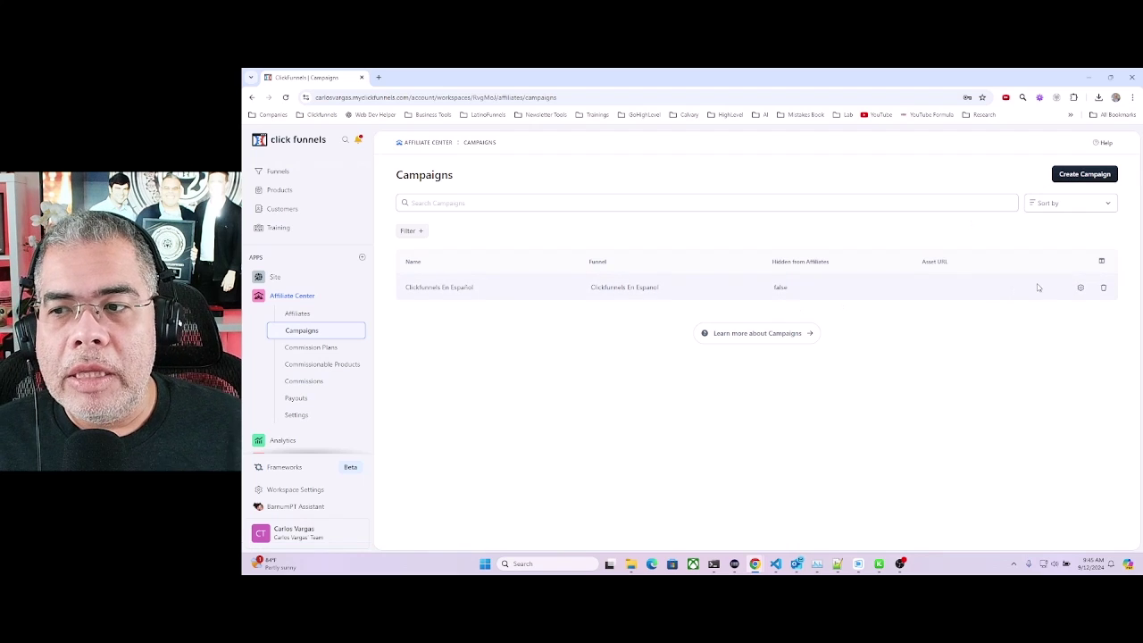
{"action": "left_click", "coordinate": [1080, 288]}
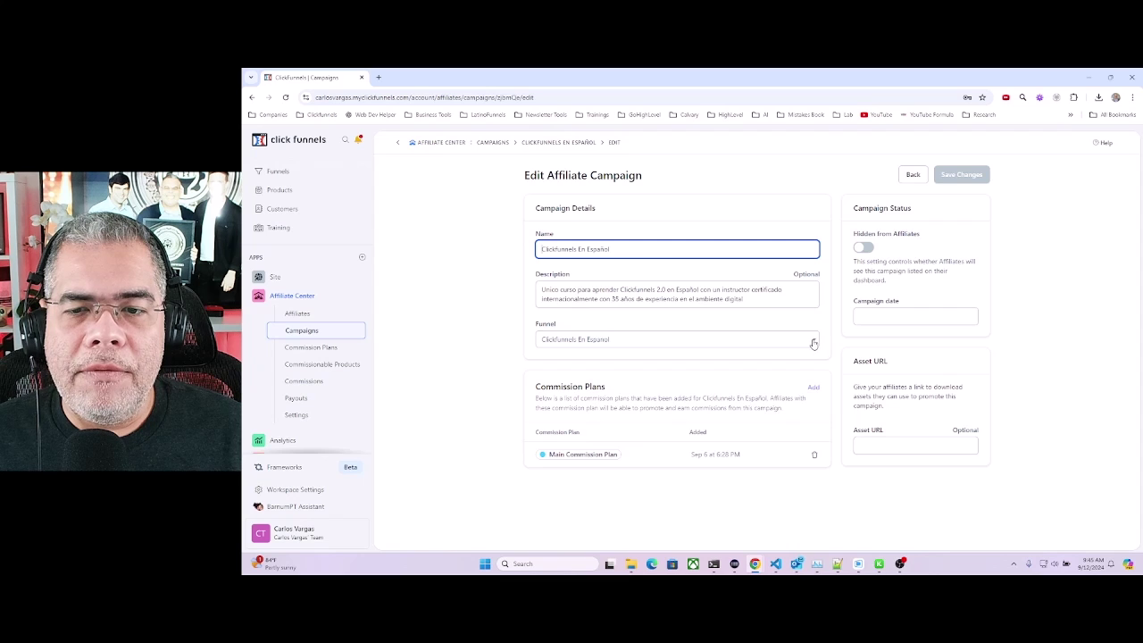
Step: Review the funnels available for the campaign, choose "Clickfunnels En Espanol", and look at the optional asset URL field
{"action": "left_click", "coordinate": [814, 345]}
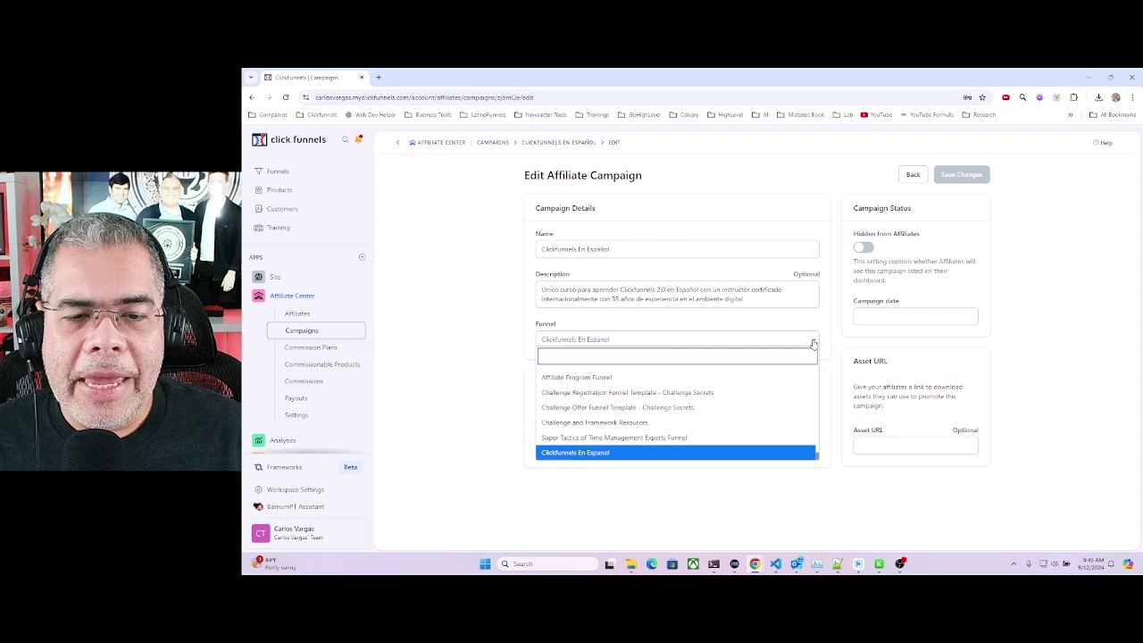
{"action": "left_click", "coordinate": [574, 453]}
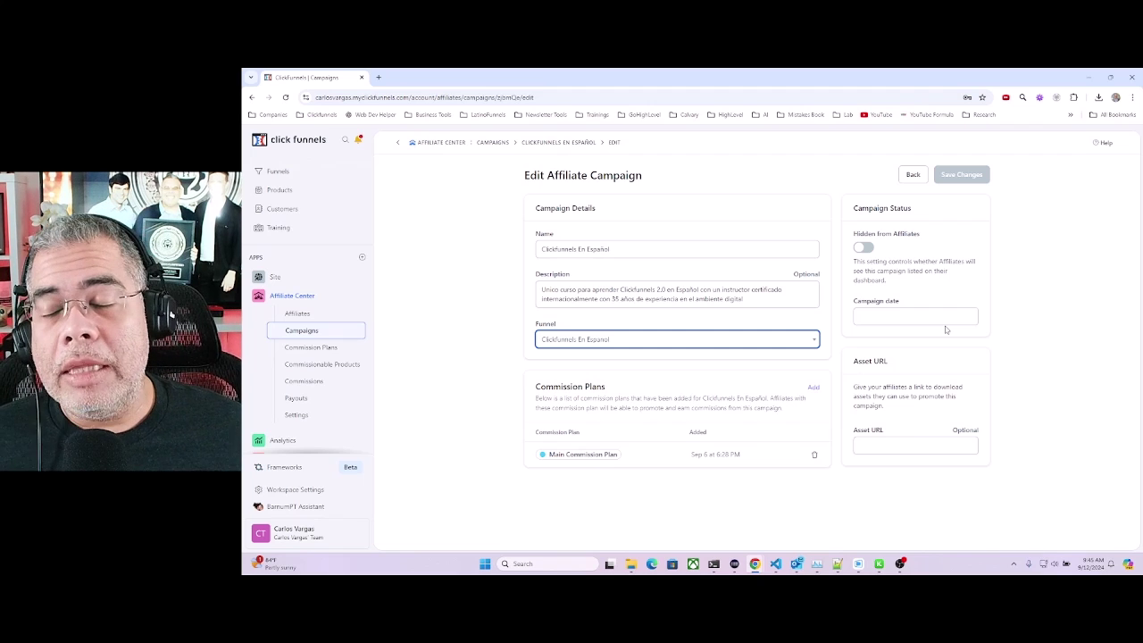
{"action": "left_click", "coordinate": [933, 445]}
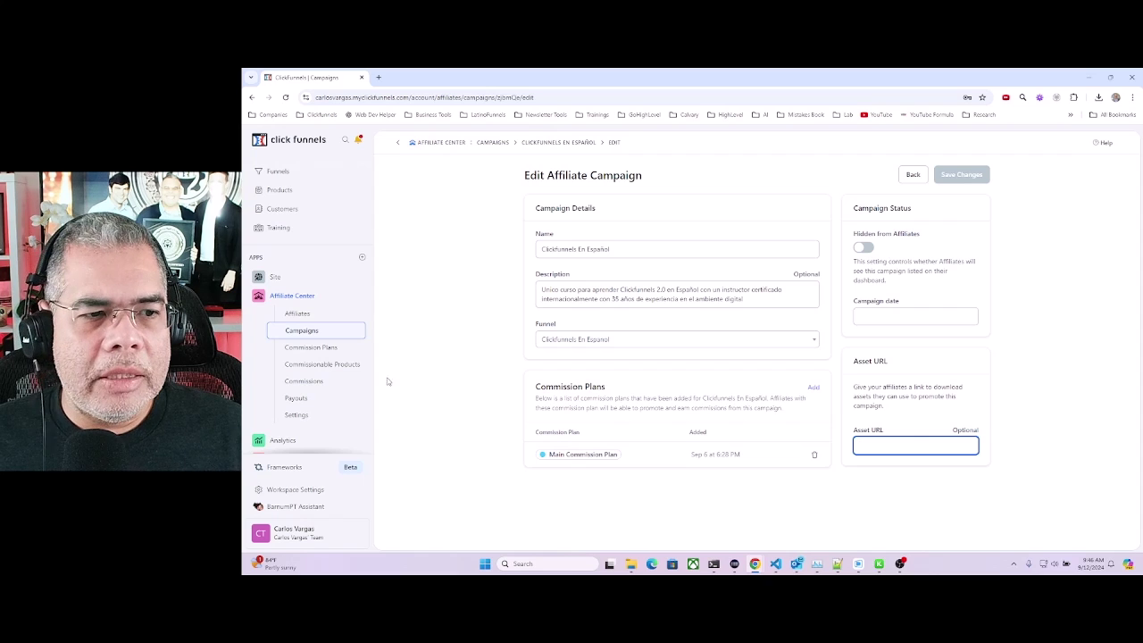
Step: Open the affiliates list and view the new affiliate form, closing it without creating an affiliate
{"action": "left_click", "coordinate": [303, 315]}
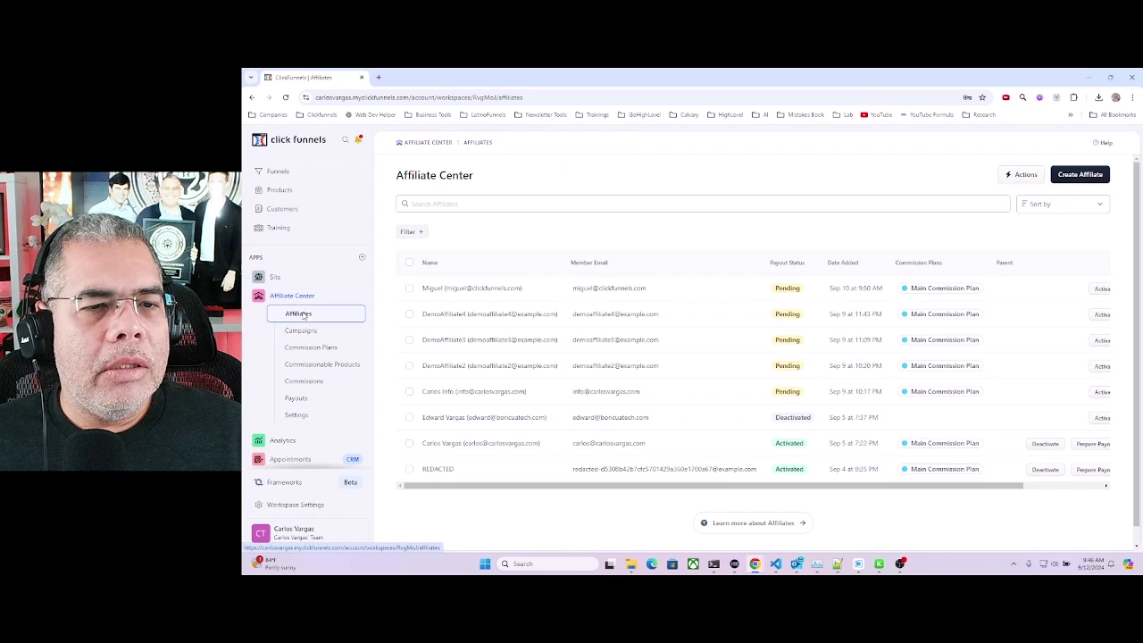
{"action": "left_click", "coordinate": [1071, 176]}
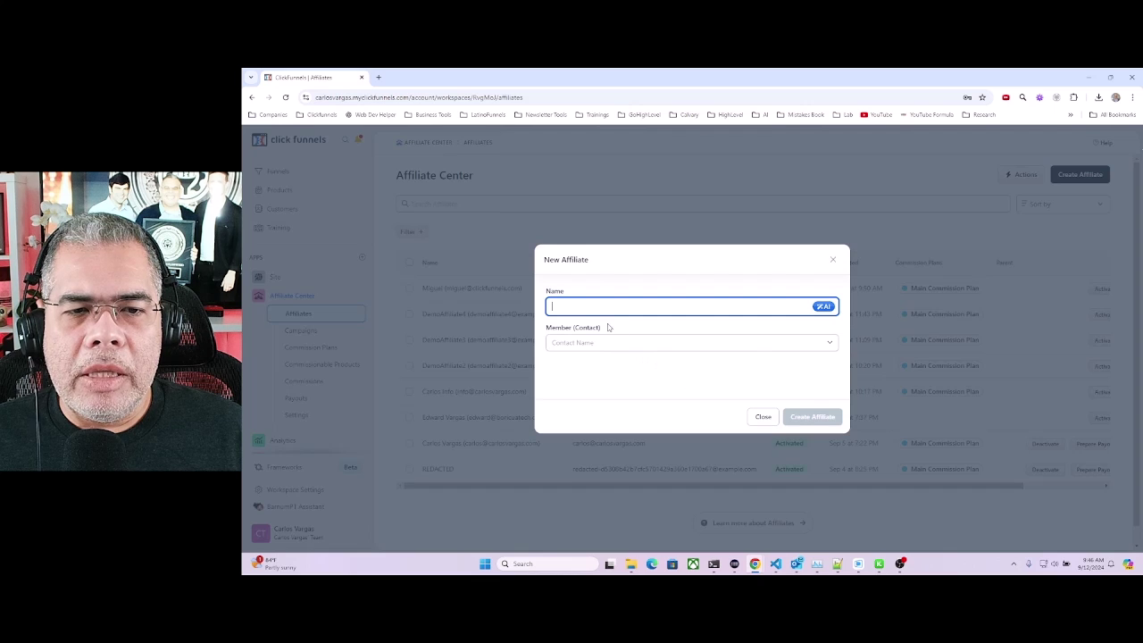
{"action": "left_click", "coordinate": [832, 262]}
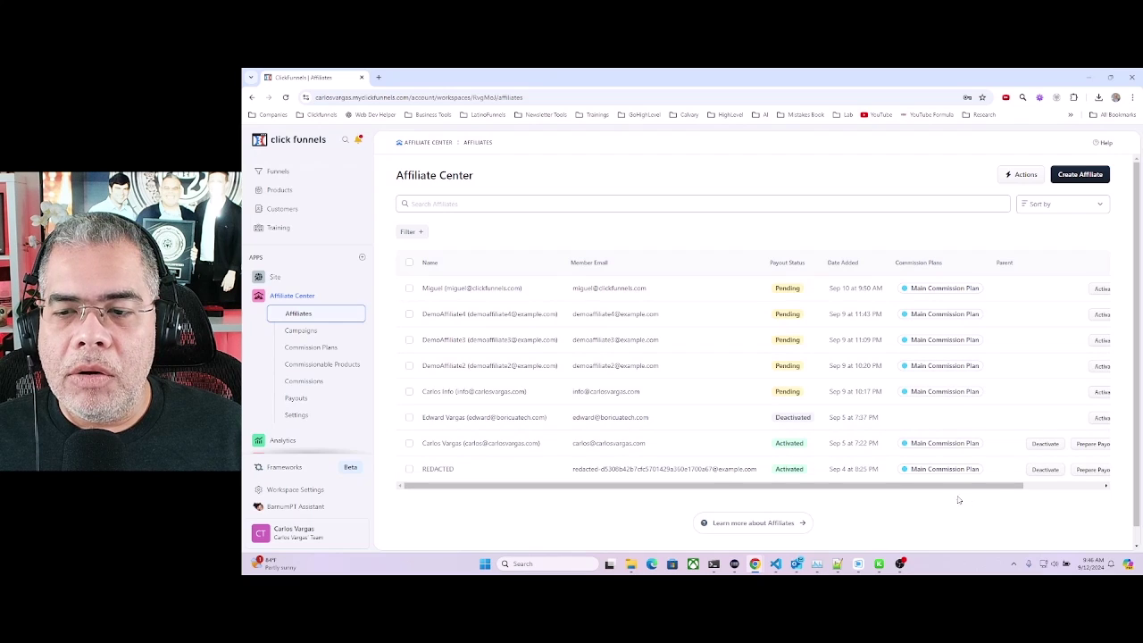
Step: Open the dashboard of the activated affiliate added Sep 5 and copy the referral link for the "Clickfunnels En Español" campaign
{"action": "left_click_drag", "start_coordinate": [957, 488], "coordinate": [1037, 487]}
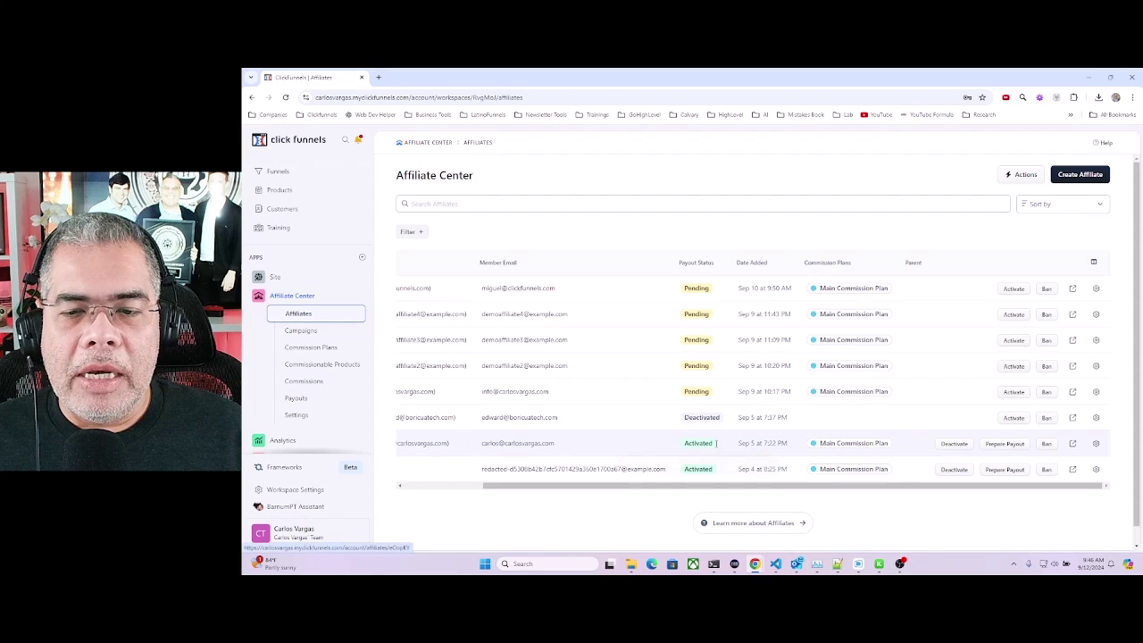
{"action": "left_click", "coordinate": [1073, 444]}
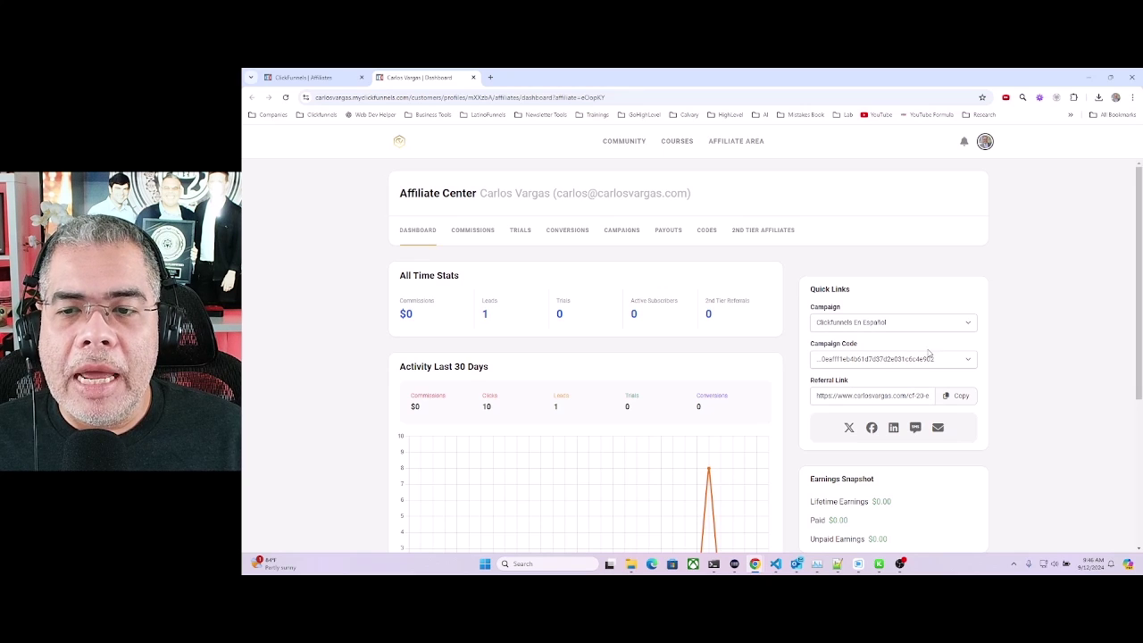
{"action": "left_click", "coordinate": [967, 327]}
{"action": "left_click", "coordinate": [919, 309]}
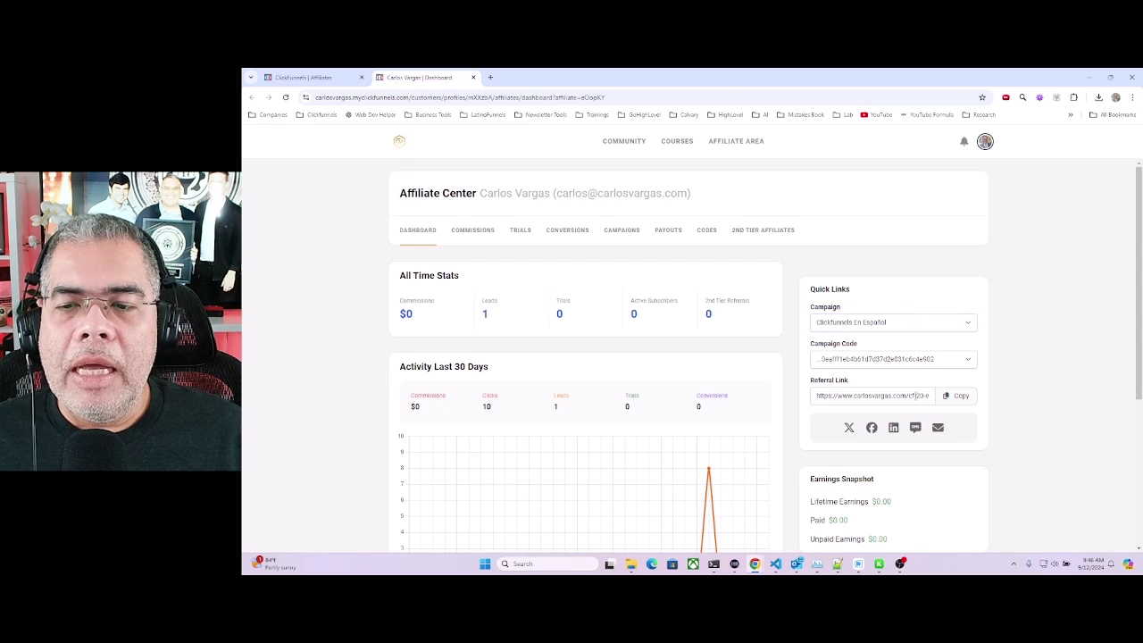
{"action": "left_click", "coordinate": [962, 396]}
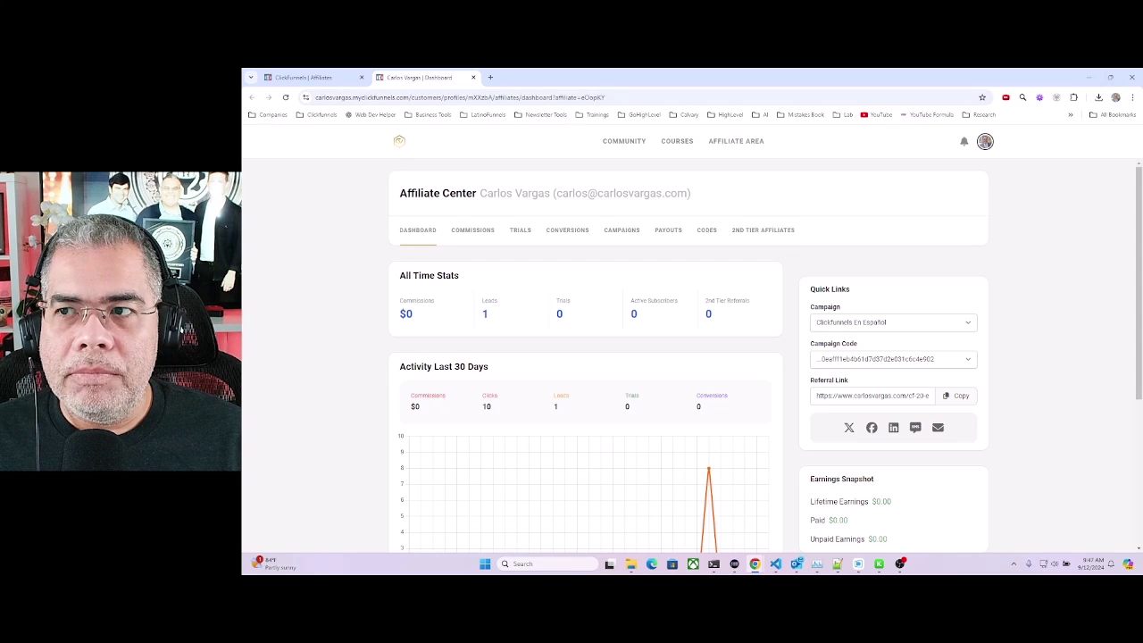
Step: Load the copied affiliate referral link in a new incognito window
{"action": "left_click", "coordinate": [1132, 98]}
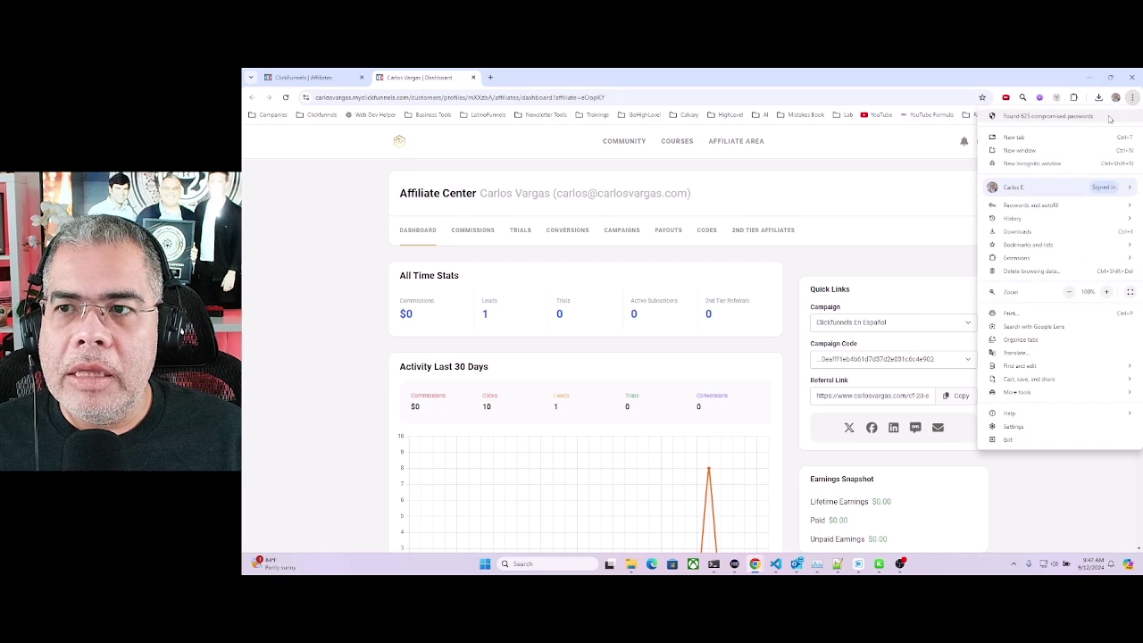
{"action": "left_click", "coordinate": [1036, 165]}
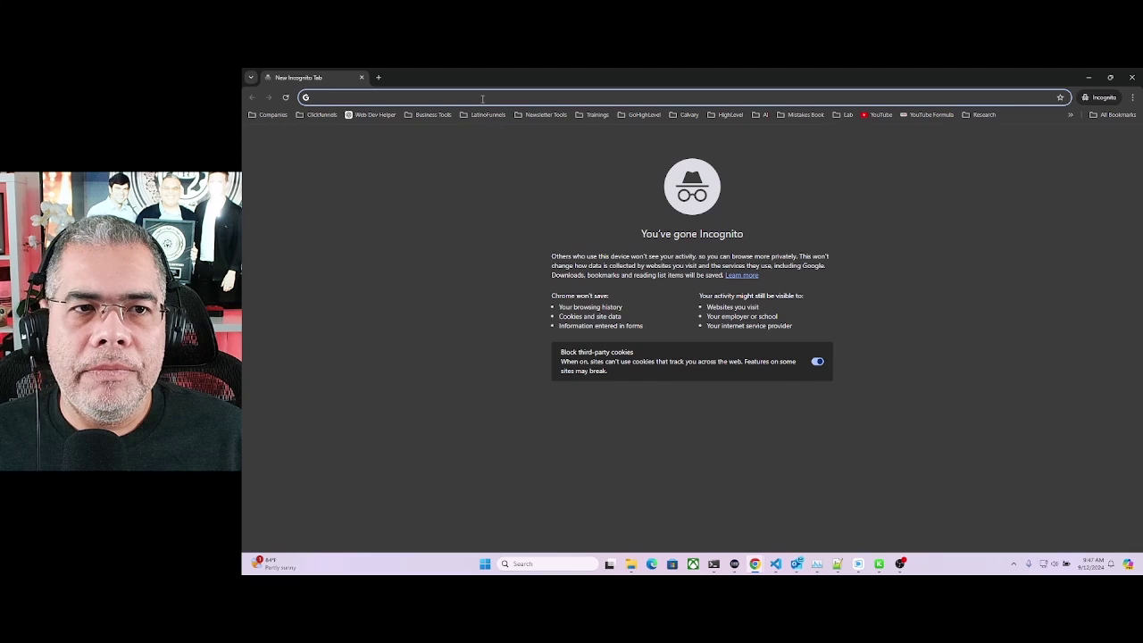
{"action": "key", "text": "ctrl+v"}
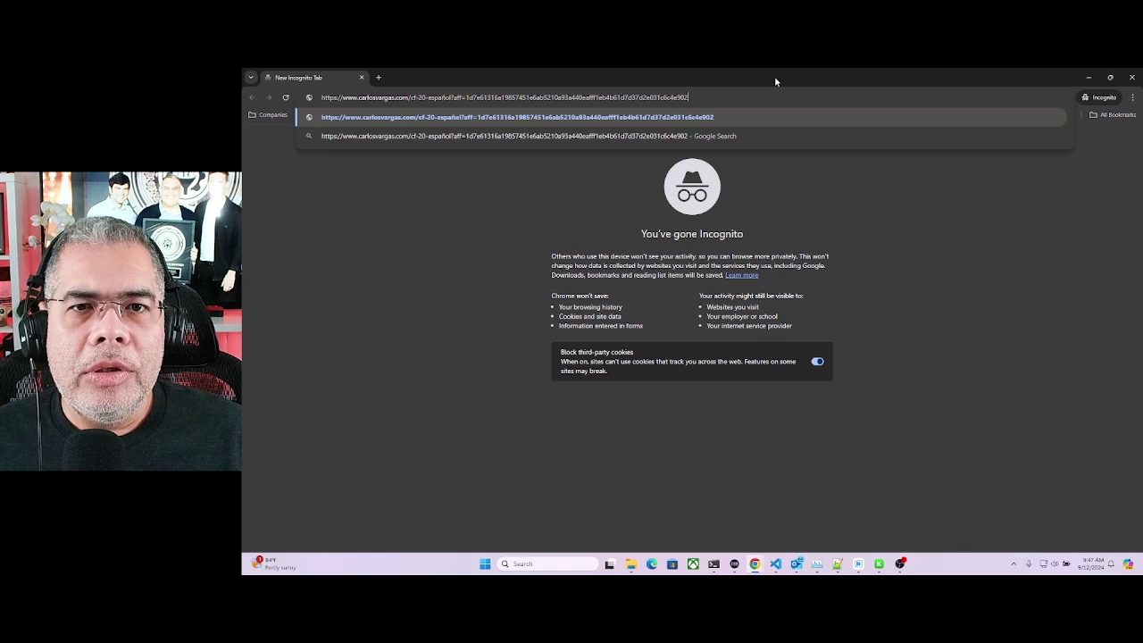
{"action": "key", "text": "Return"}
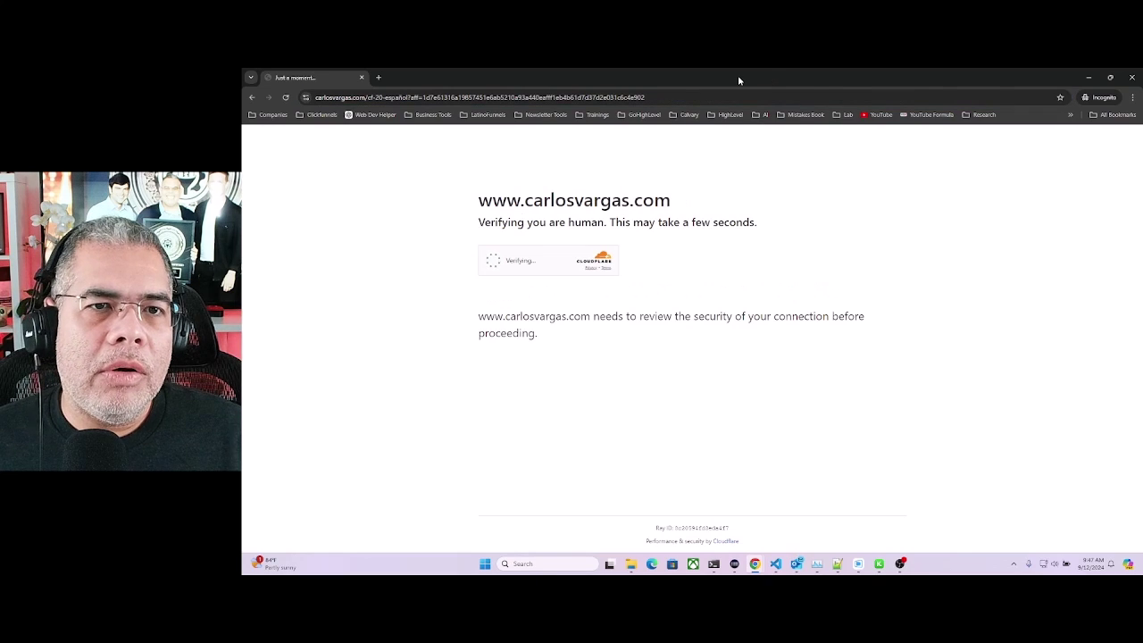